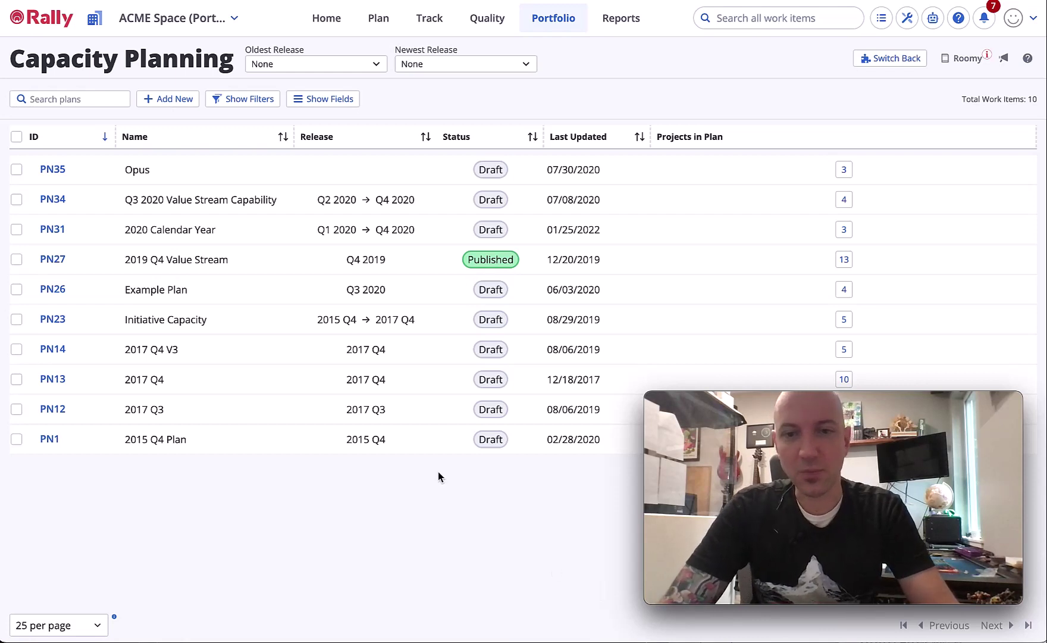
# Step: Create capacity plan 'coolest plan ever' for release Q1 2024 with Feature as the portfolio item type
pyautogui.click(554, 23)
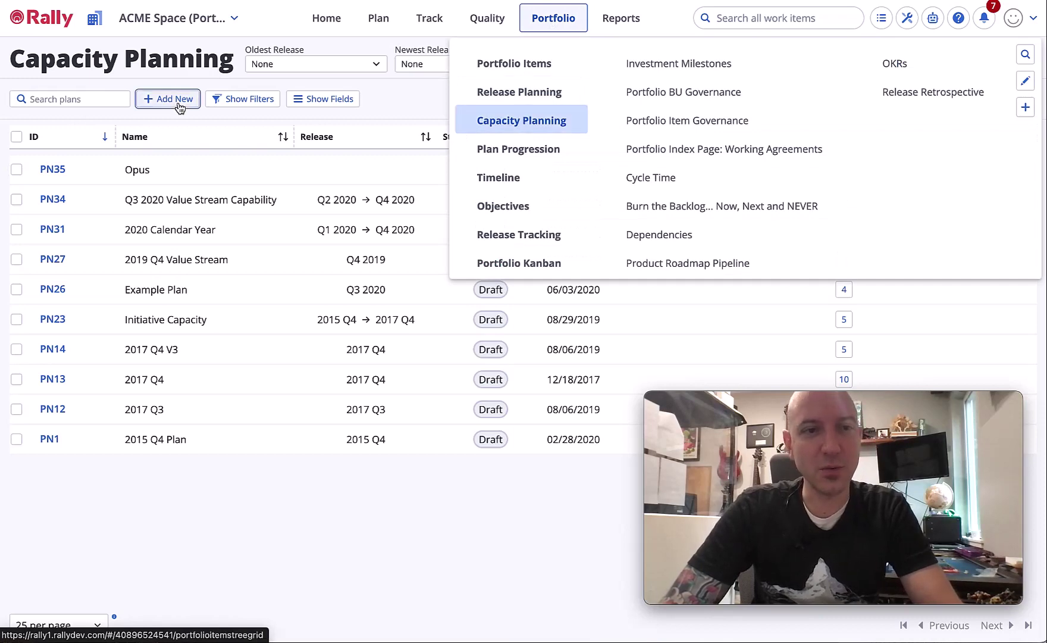
pyautogui.click(168, 99)
pyautogui.write('cool')
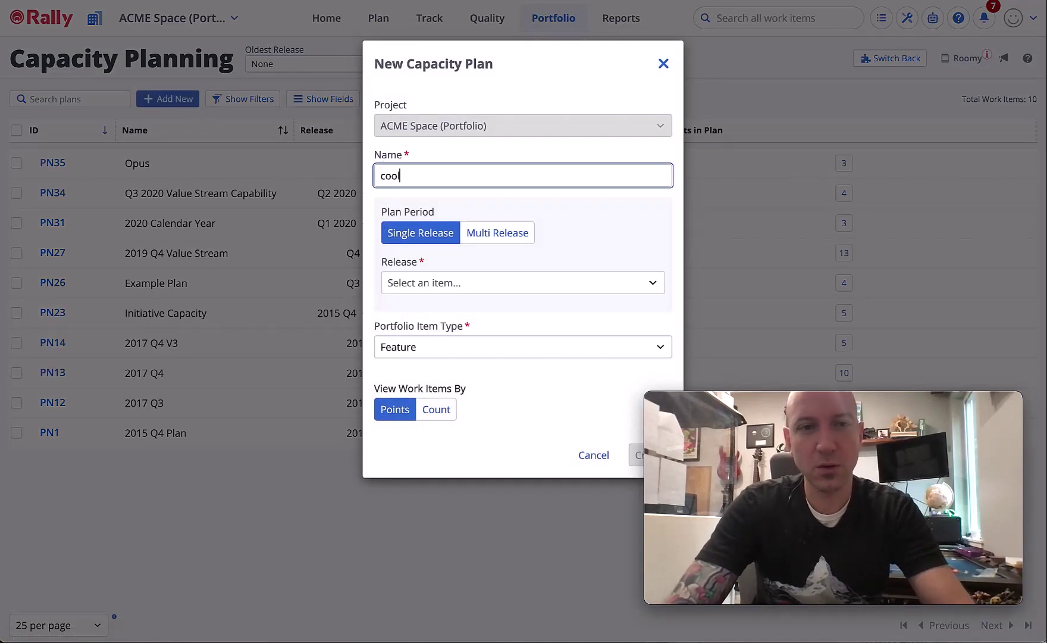
pyautogui.write('est plan ever')
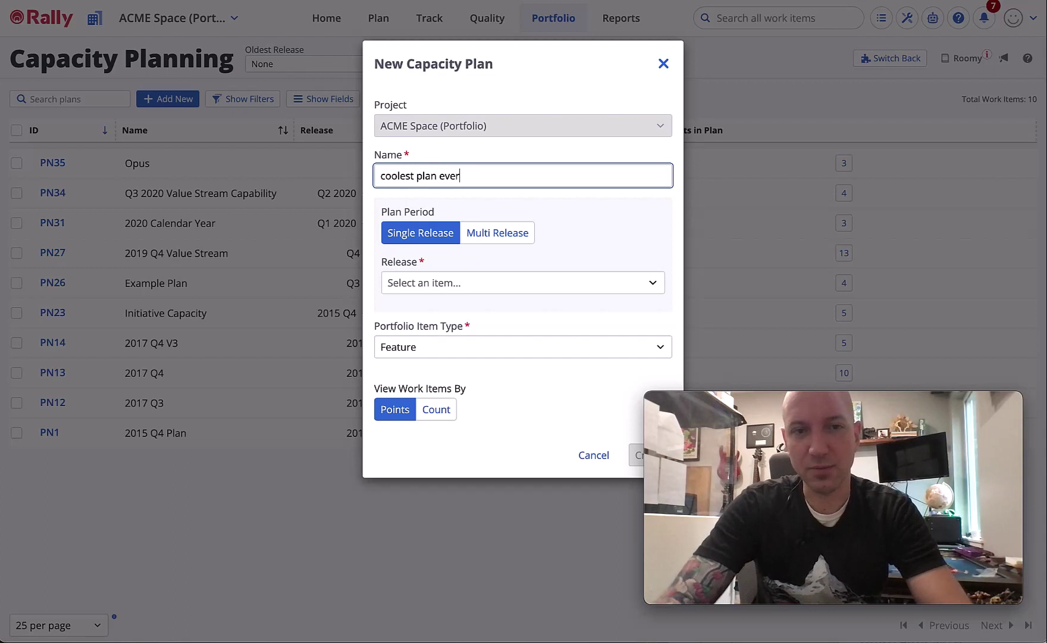
pyautogui.click(593, 226)
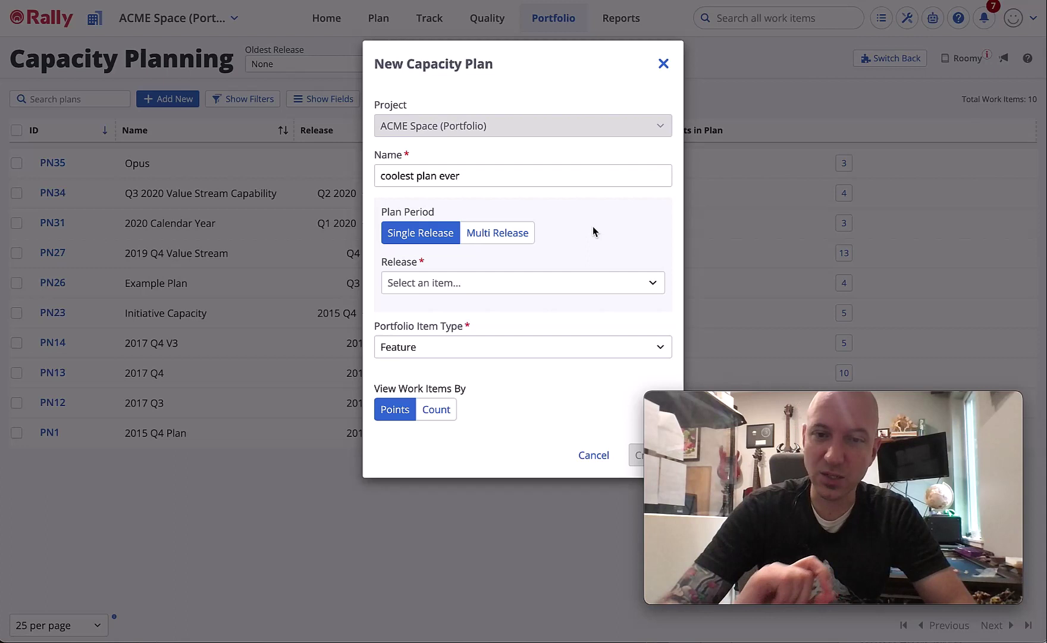
pyautogui.click(428, 283)
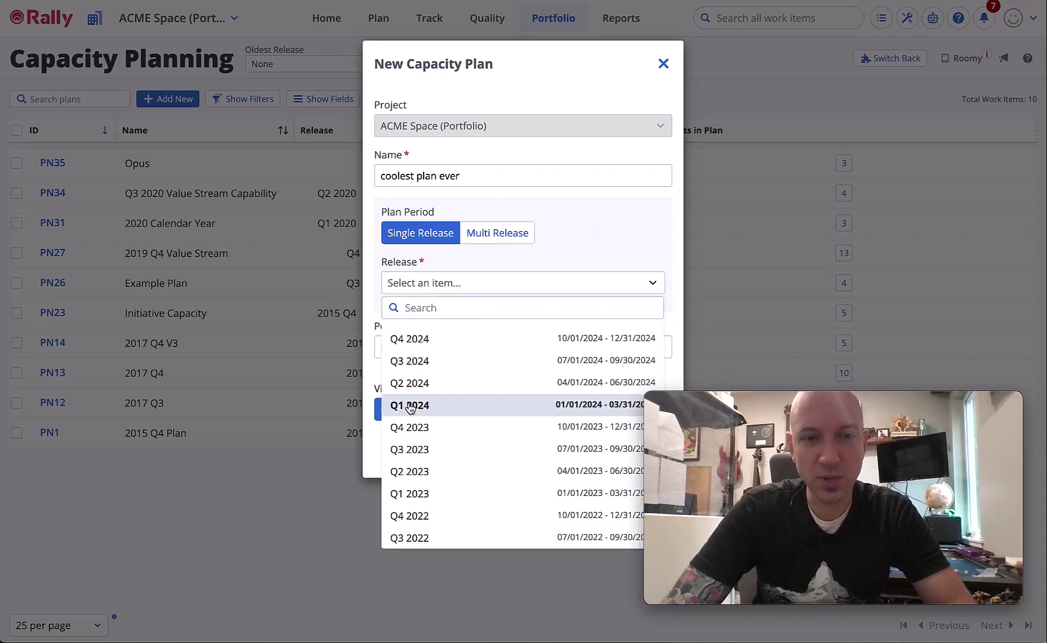
pyautogui.click(409, 405)
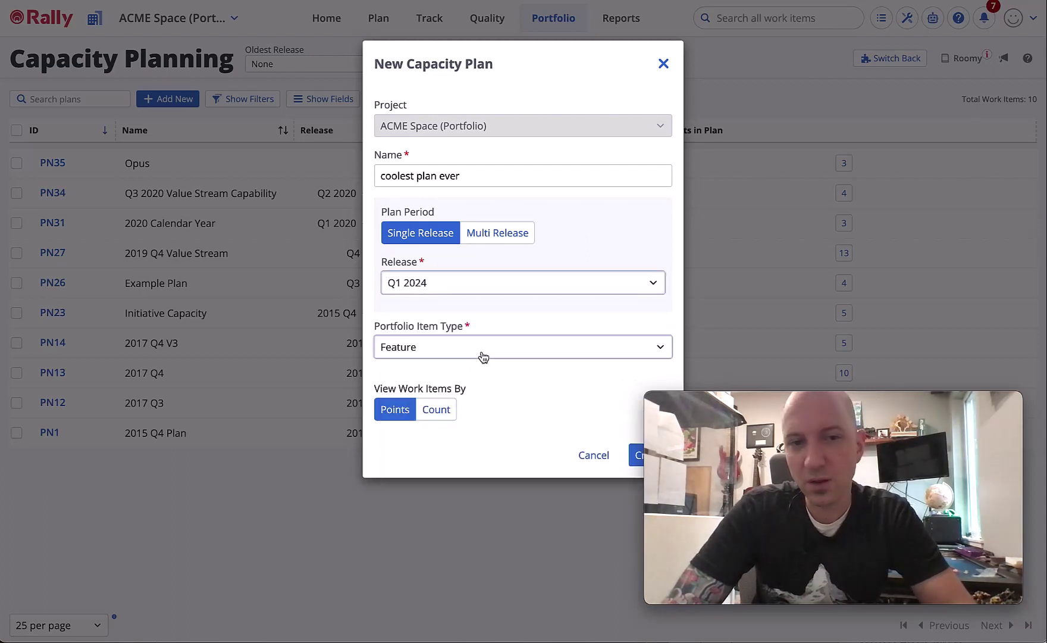
pyautogui.click(481, 353)
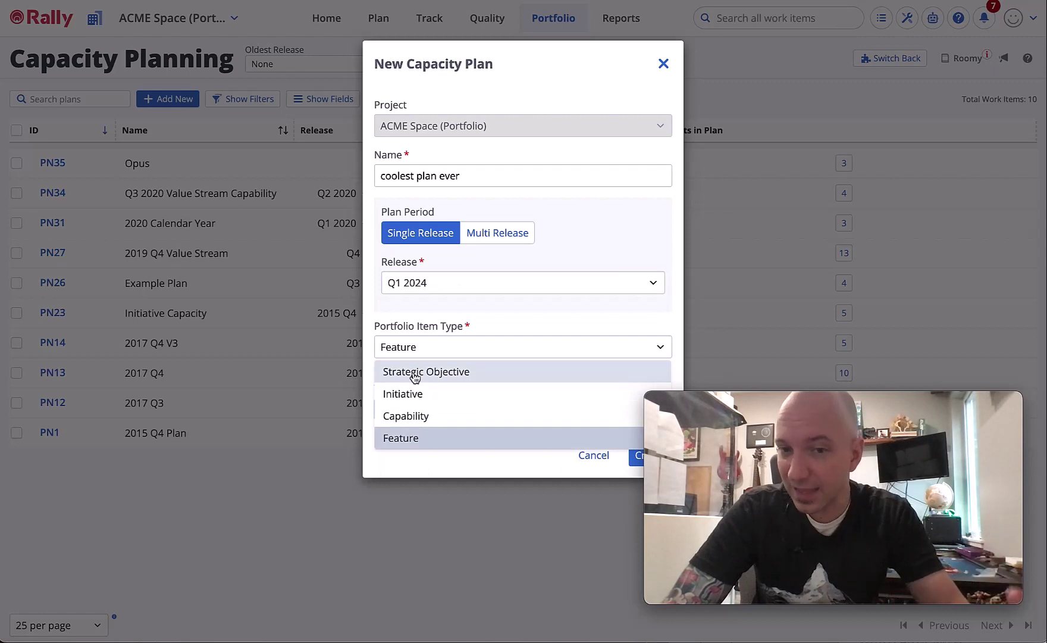
pyautogui.click(419, 438)
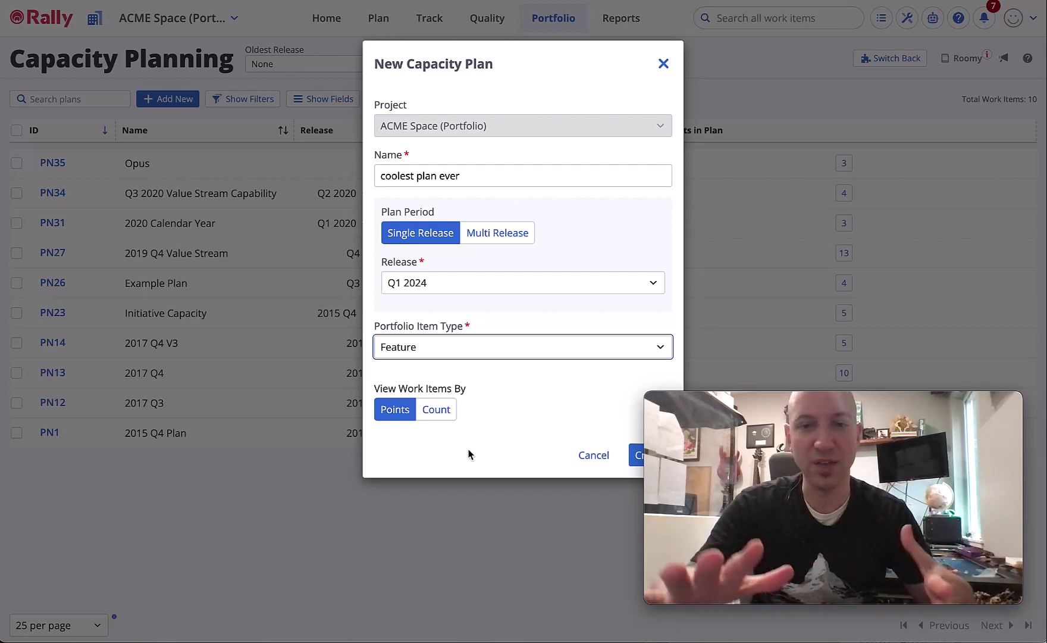
pyautogui.click(633, 454)
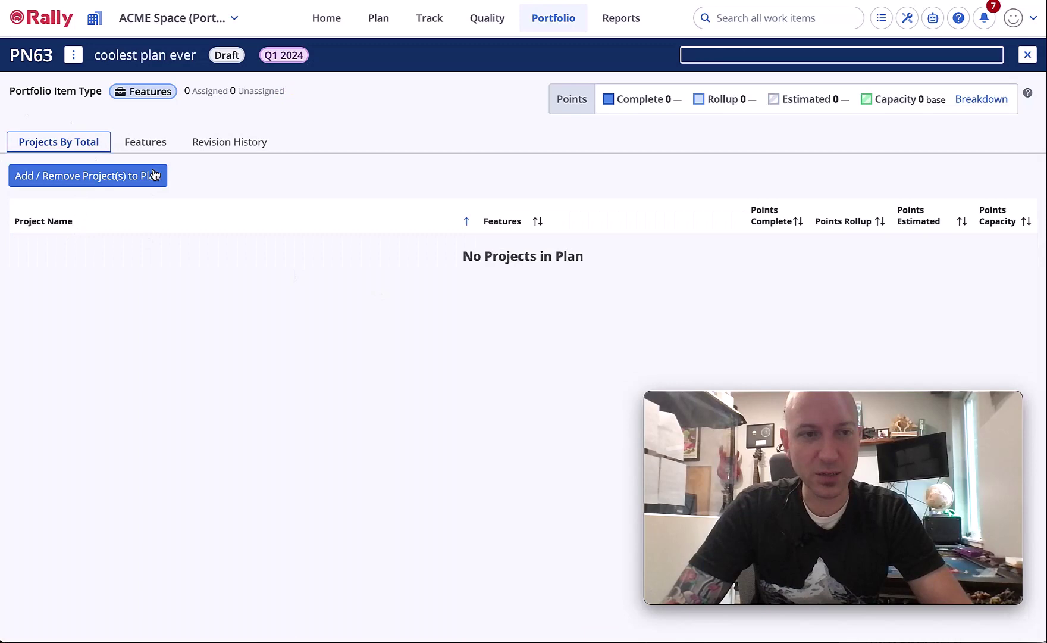
# Step: Add ACME Space Ops, Agile Finance and Agile HR from ACME Inc. > ACME Space as plan PN63's projects
pyautogui.click(104, 180)
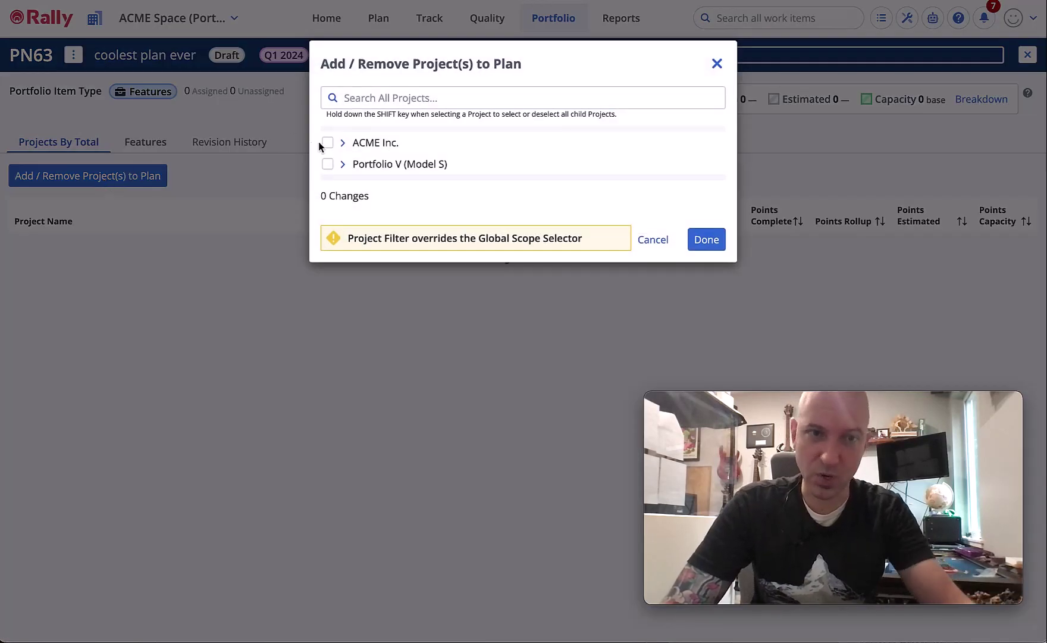
pyautogui.click(343, 143)
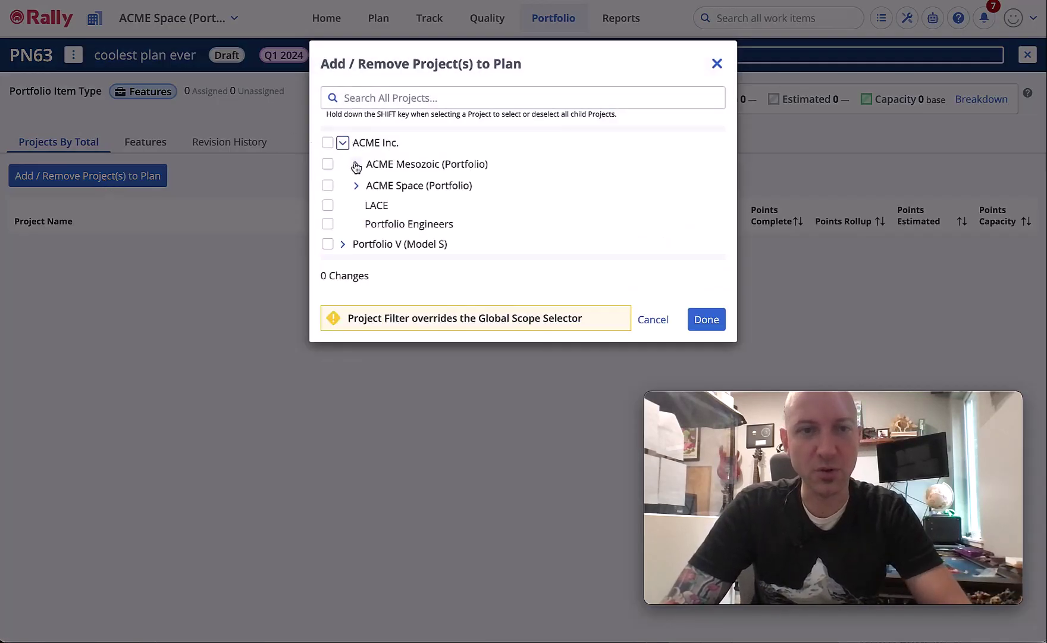
pyautogui.click(356, 186)
pyautogui.click(327, 205)
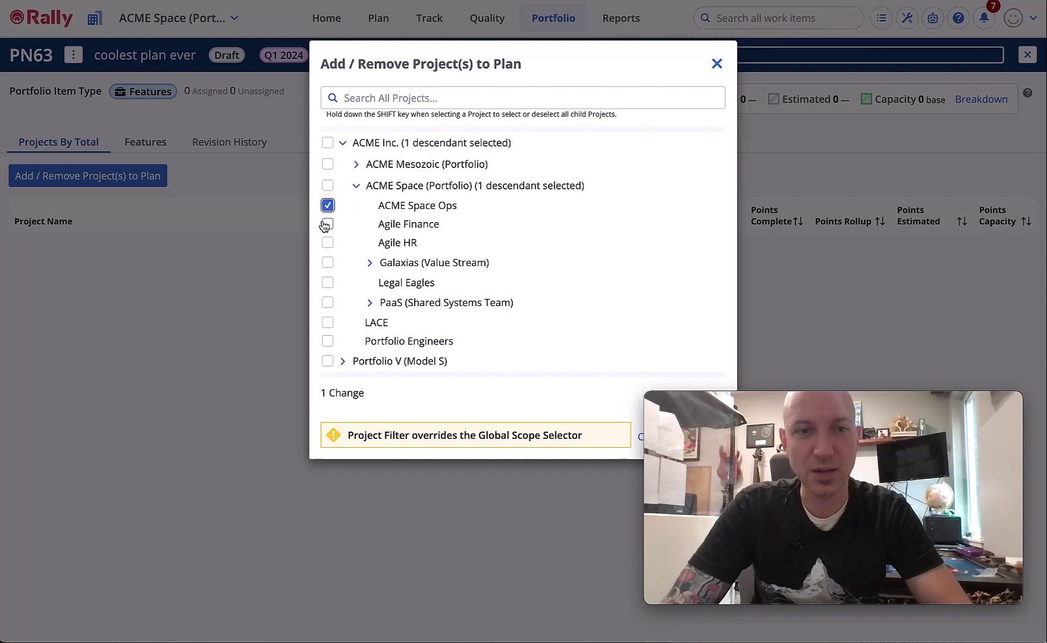
pyautogui.click(328, 224)
pyautogui.click(327, 242)
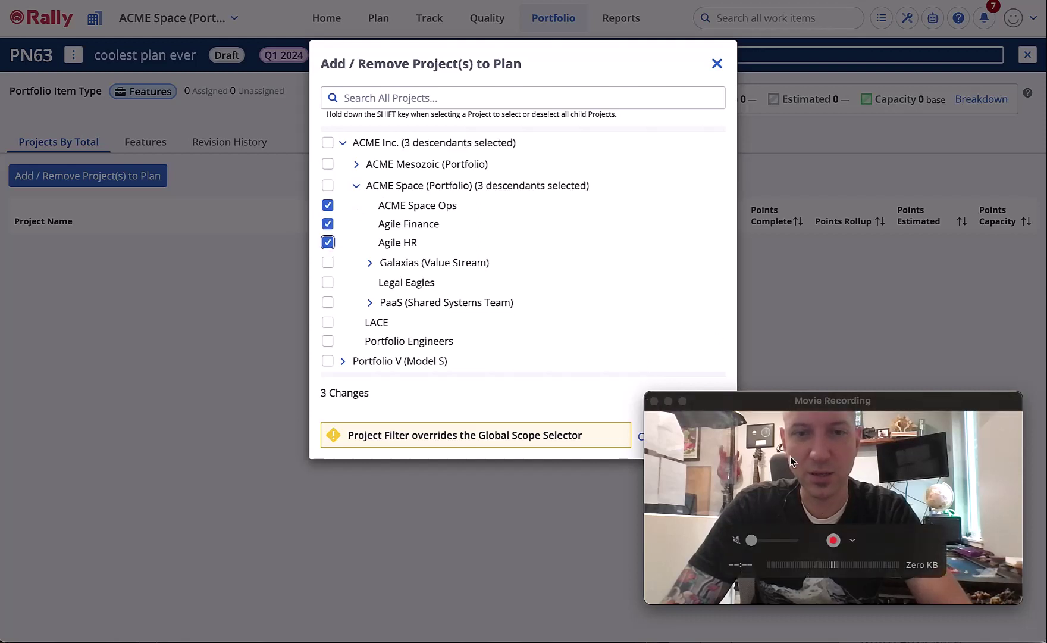
pyautogui.moveTo(701, 438)
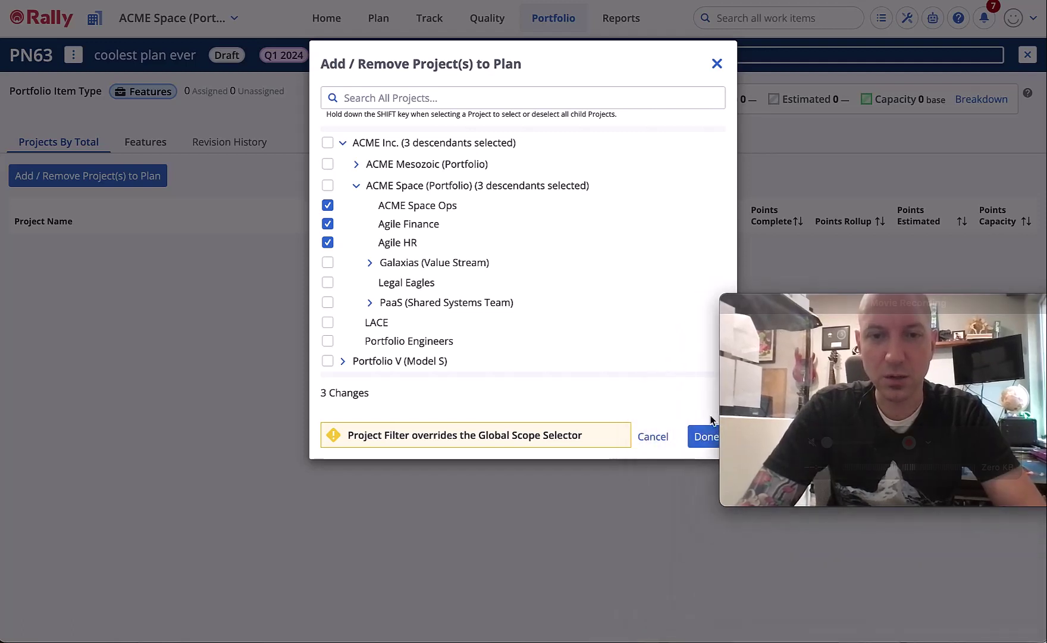
pyautogui.click(700, 438)
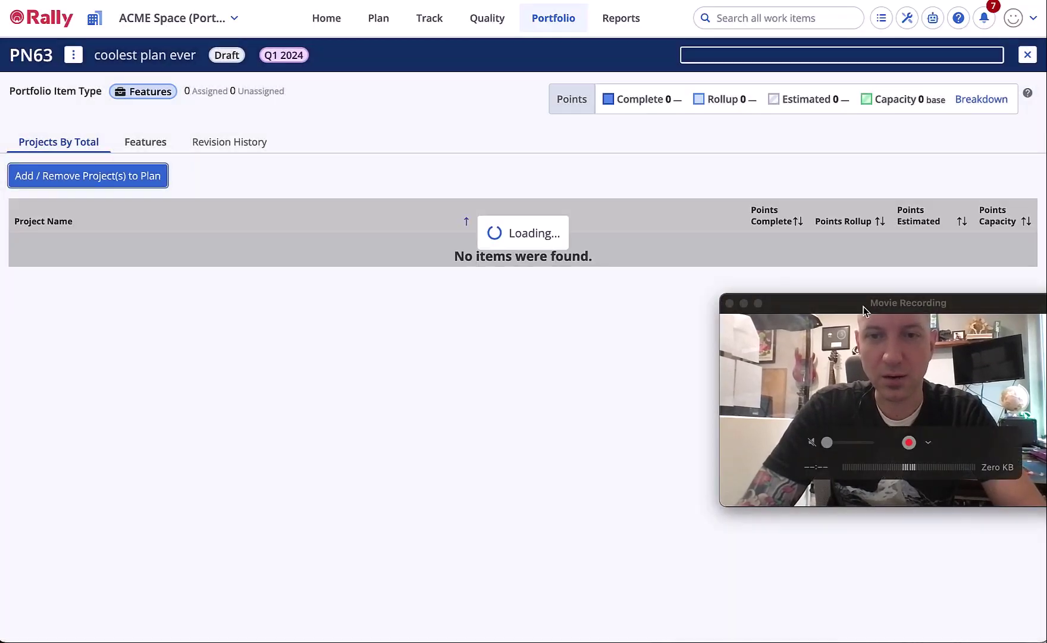
pyautogui.moveTo(864, 307); pyautogui.dragTo(792, 406)
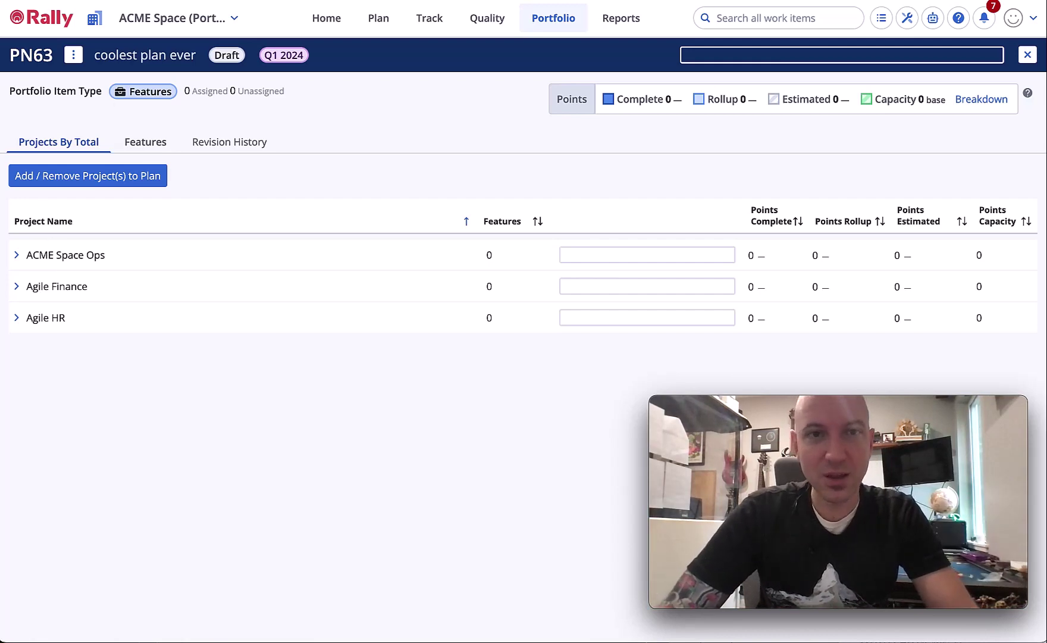
# Step: Leave the plan and drag F927 Return ET Home to rank 1, above F921
pyautogui.press('Escape')
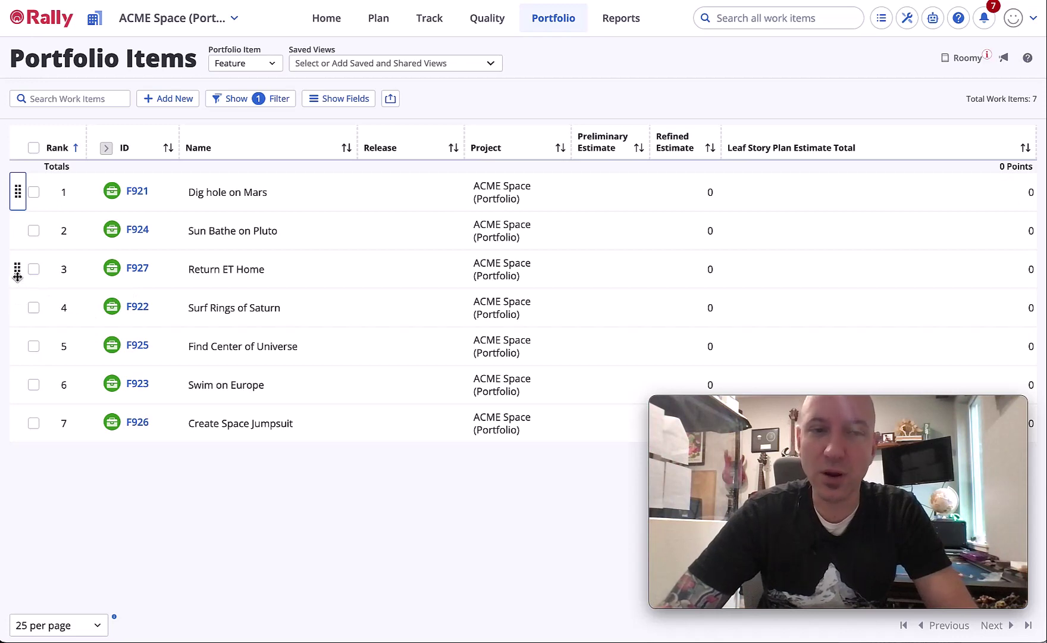
pyautogui.moveTo(18, 276); pyautogui.dragTo(23, 190)
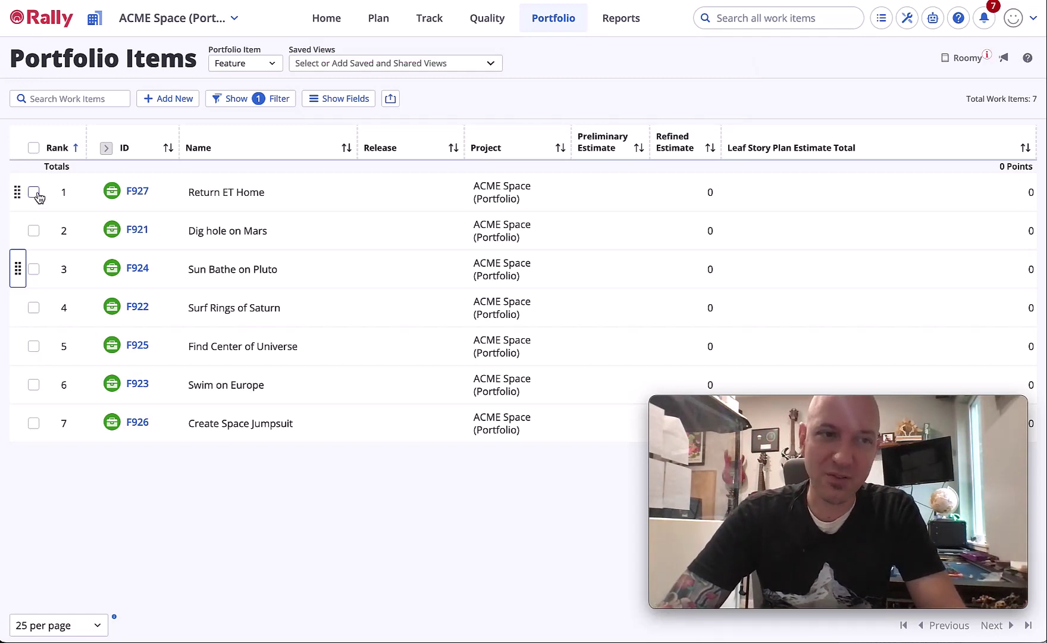
# Step: Select the top six features, Return ET Home through Swim on Europe
pyautogui.click(33, 192)
pyautogui.click(33, 230)
pyautogui.click(33, 269)
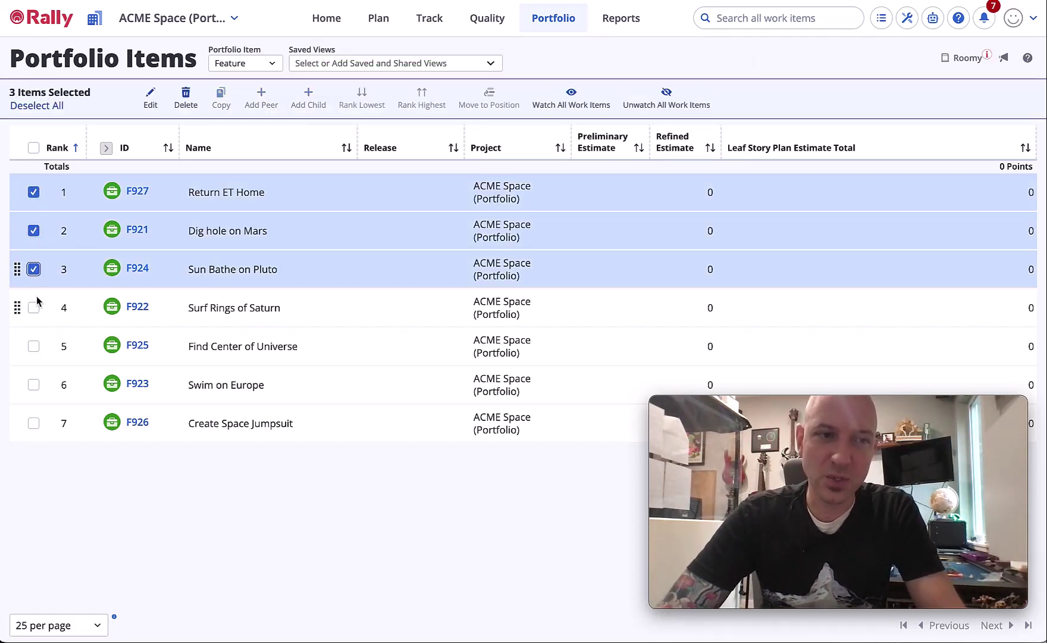
pyautogui.click(34, 307)
pyautogui.click(34, 346)
pyautogui.click(33, 384)
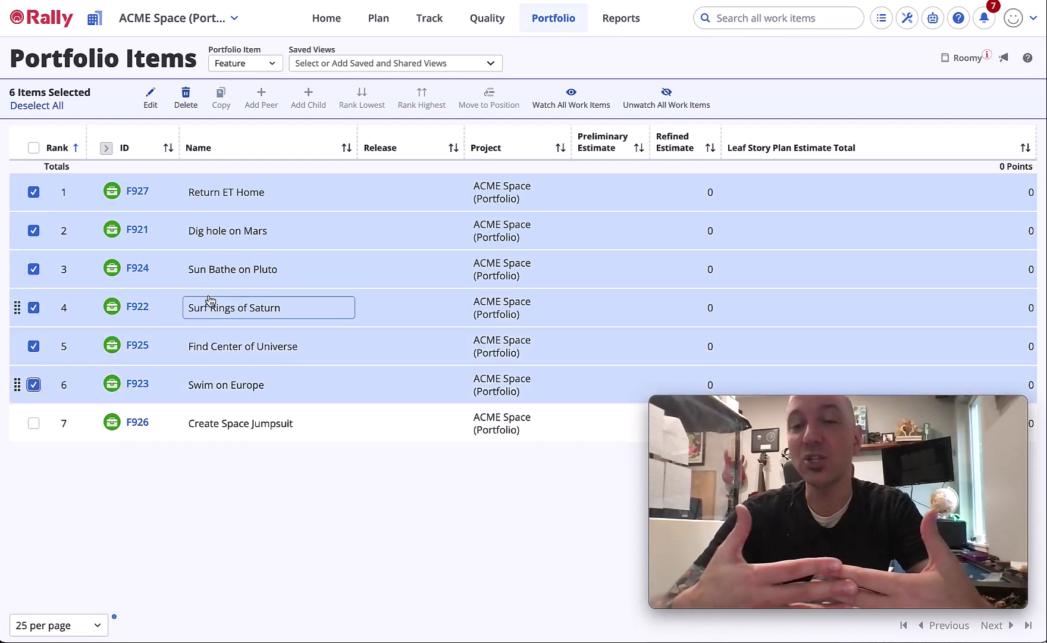
# Step: Bulk-edit the six selected features' Release field to Q1 2024
pyautogui.click(151, 104)
pyautogui.click(376, 126)
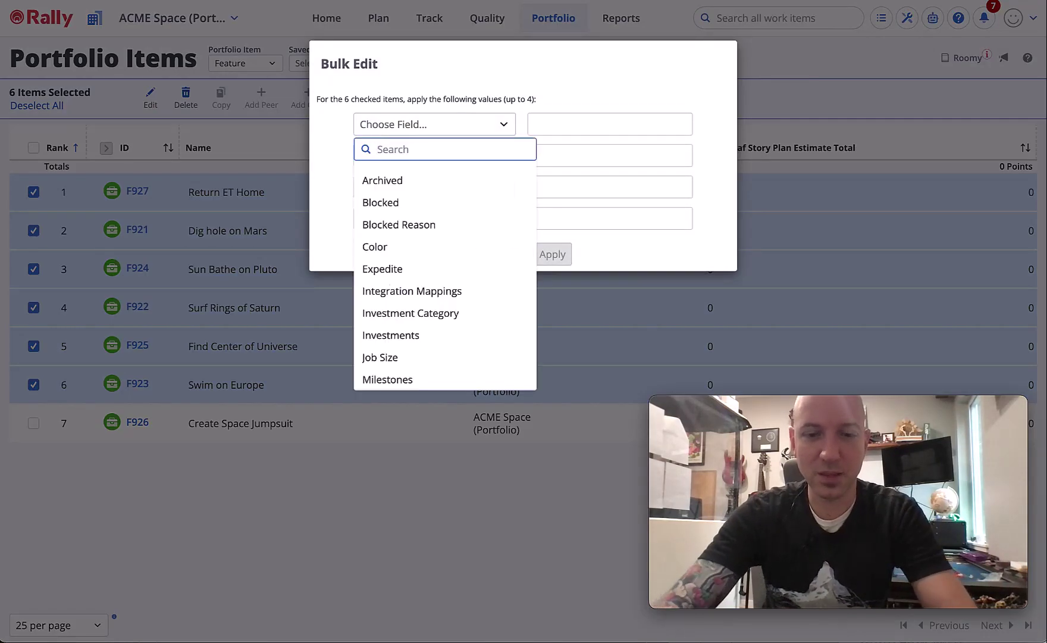
pyautogui.write('rel')
pyautogui.click(379, 203)
pyautogui.click(583, 126)
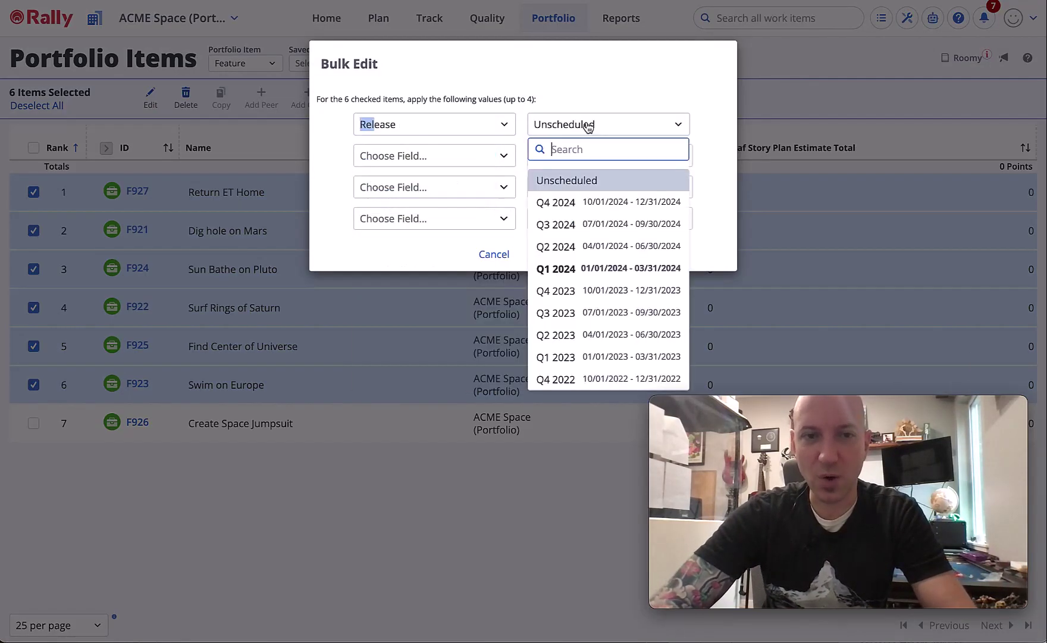
pyautogui.click(573, 268)
pyautogui.click(553, 254)
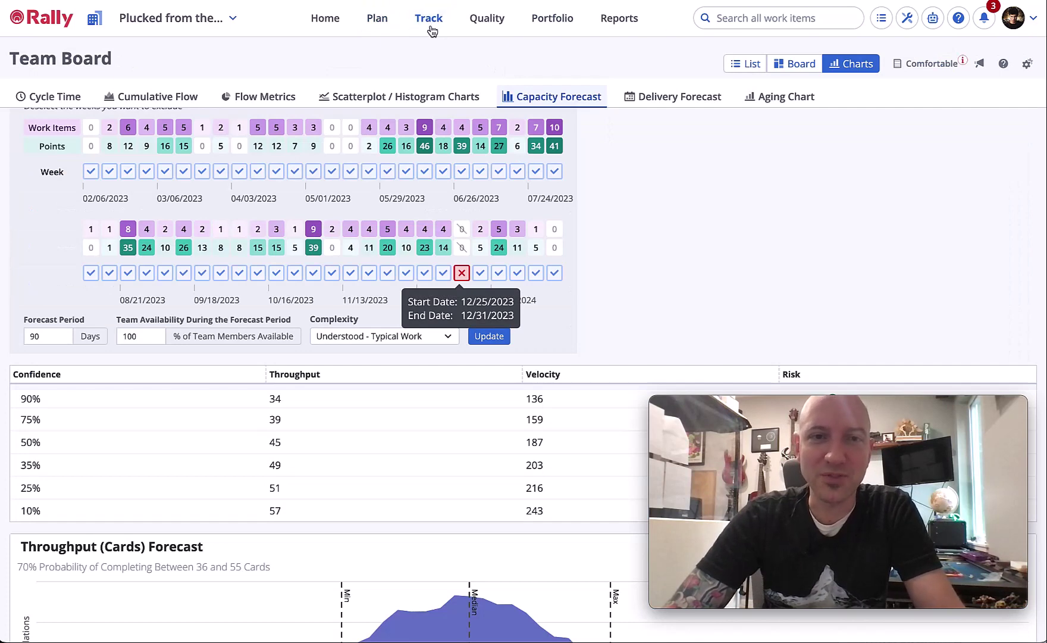
pyautogui.click(429, 22)
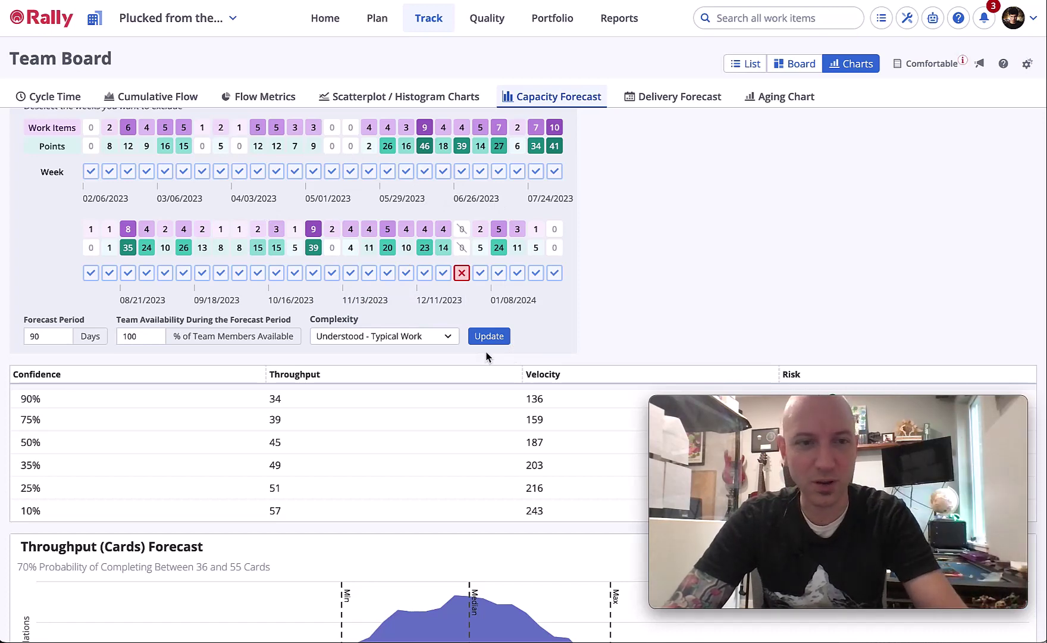
pyautogui.scroll(-1, 487, 357)
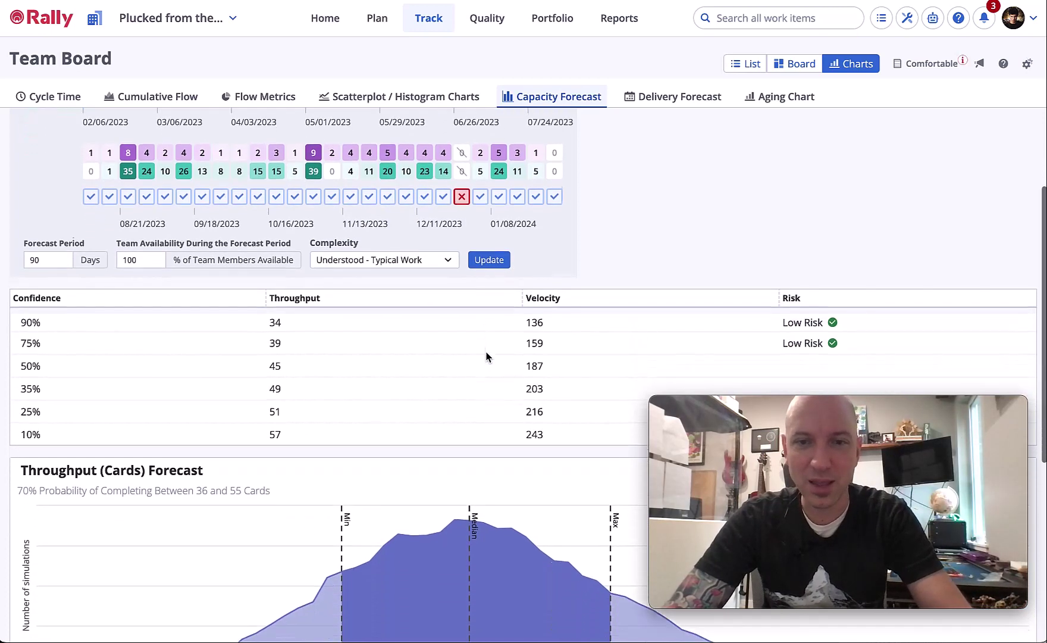
pyautogui.scroll(-4, 486, 357)
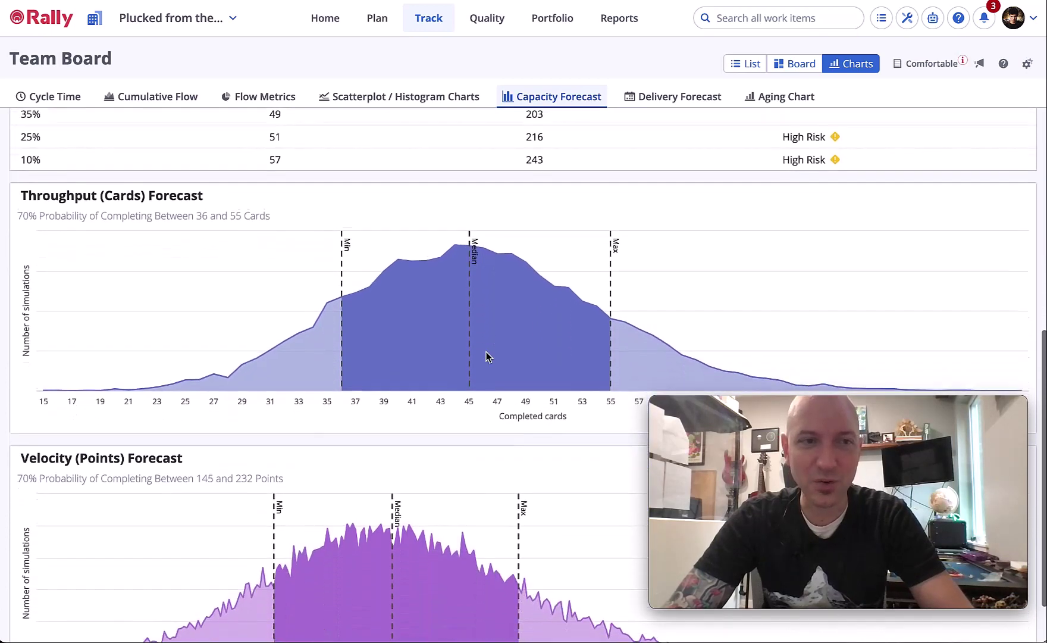
pyautogui.scroll(-1, 486, 356)
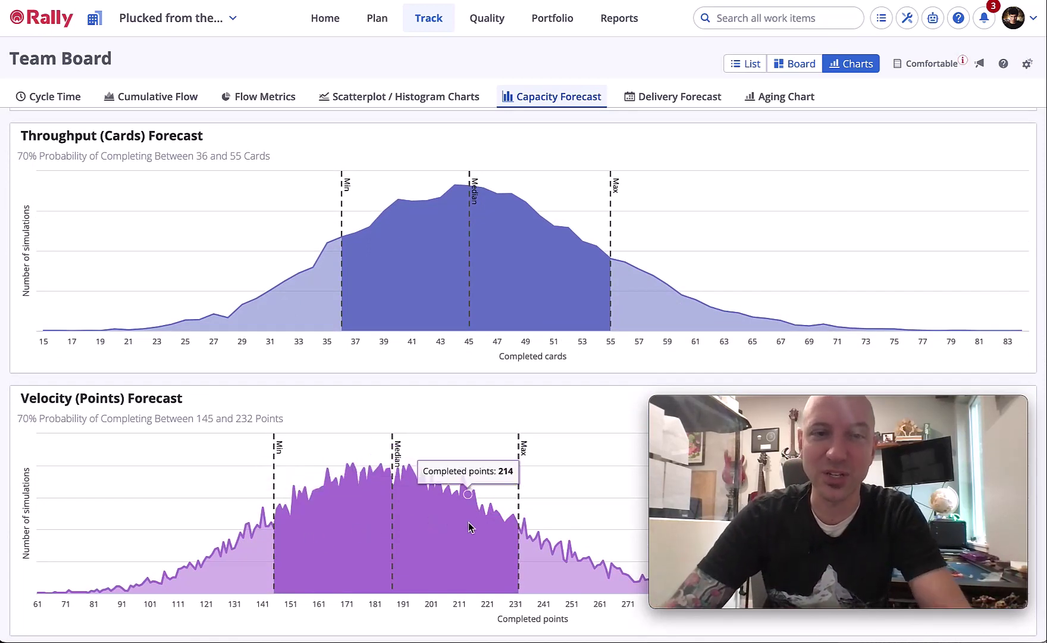
pyautogui.scroll(4, 469, 527)
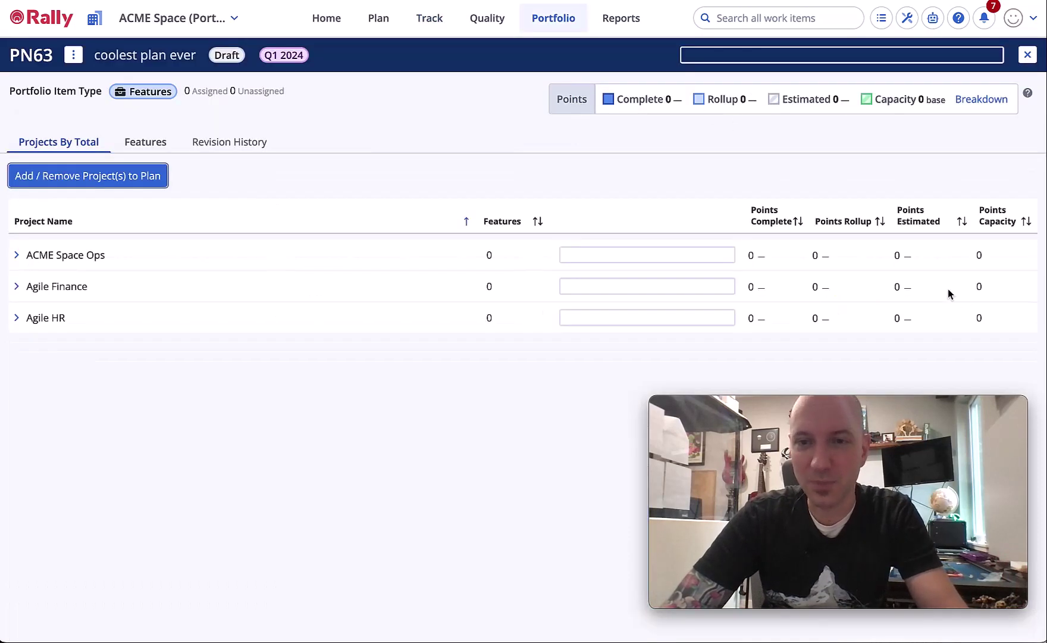
# Step: In Projects By Total, enter Points Capacity 40, 20 and 100 for ACME Space Ops, Agile Finance and Agile HR
pyautogui.click(986, 254)
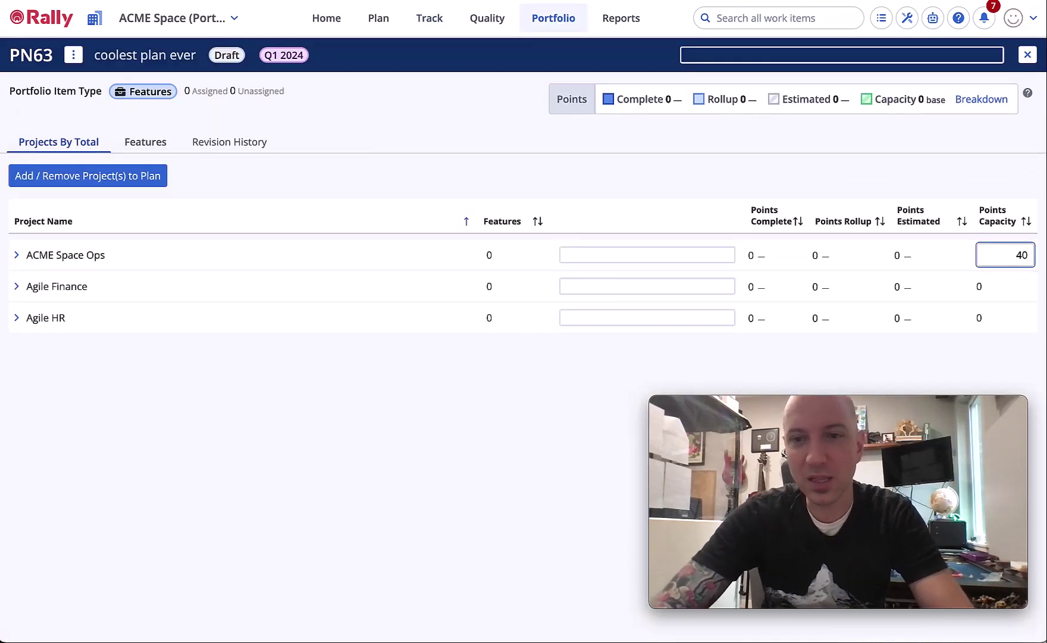
pyautogui.write('40')
pyautogui.click(1012, 286)
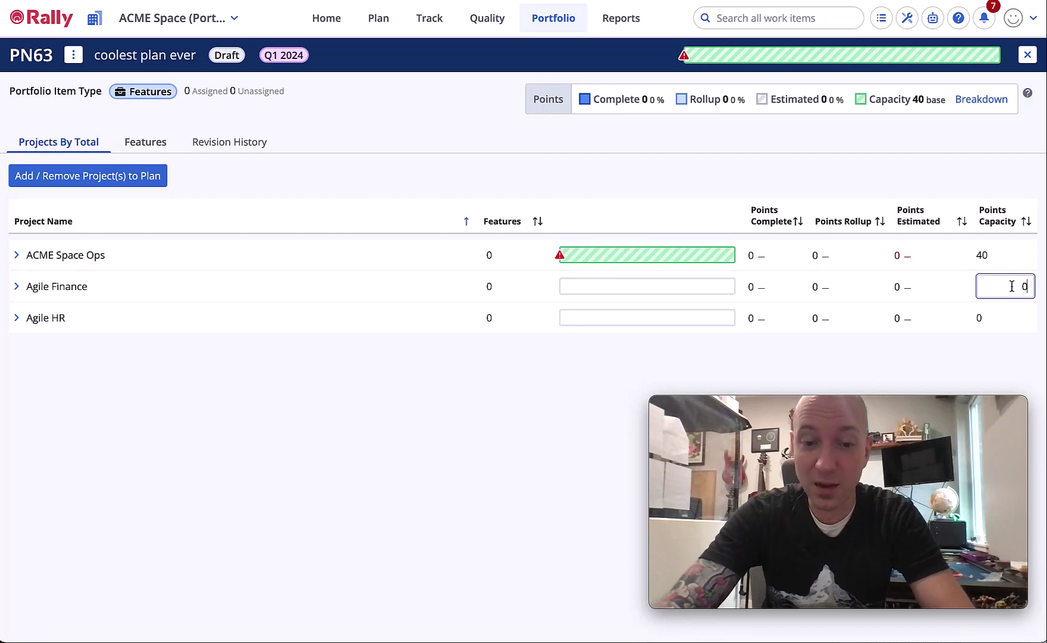
pyautogui.write('20')
pyautogui.click(1007, 318)
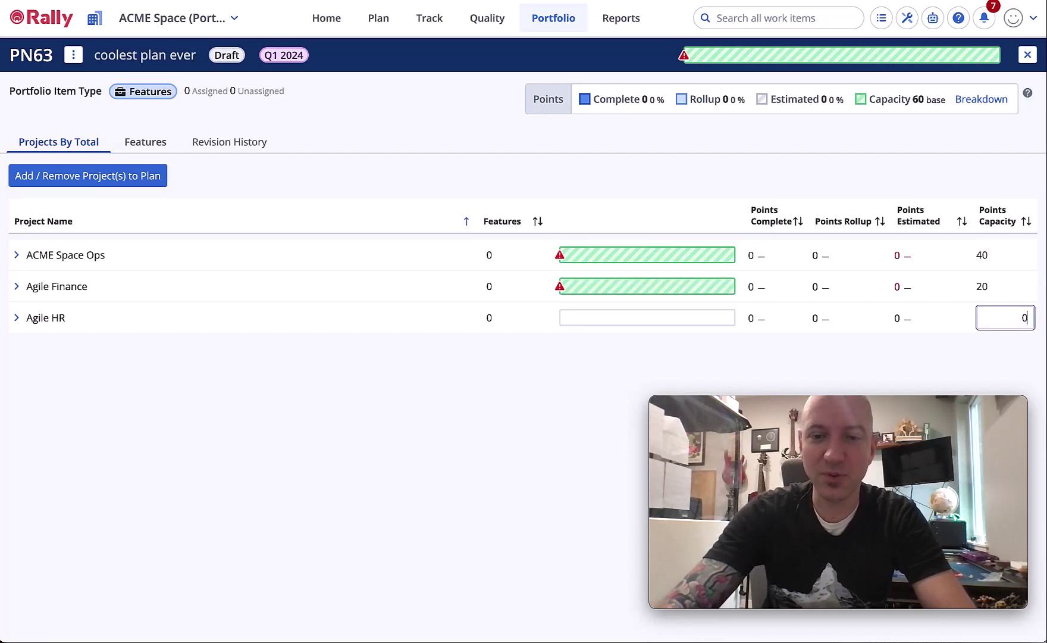
pyautogui.write('100')
pyautogui.press('Return')
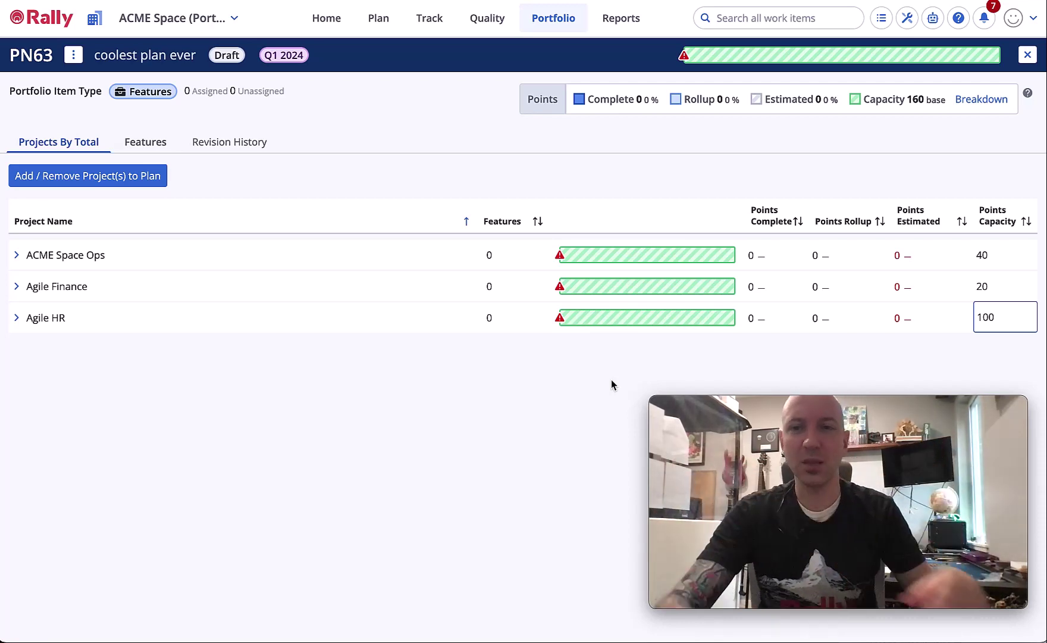
# Step: From the plan's Features tab, filter candidate features by Release Q1 2024
pyautogui.click(148, 149)
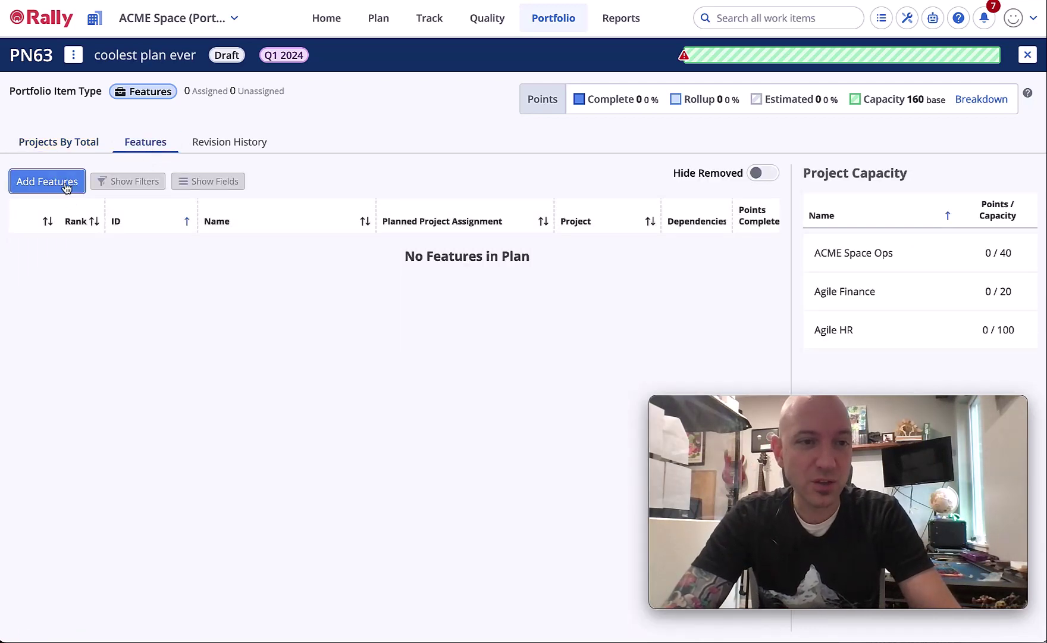
pyautogui.click(47, 181)
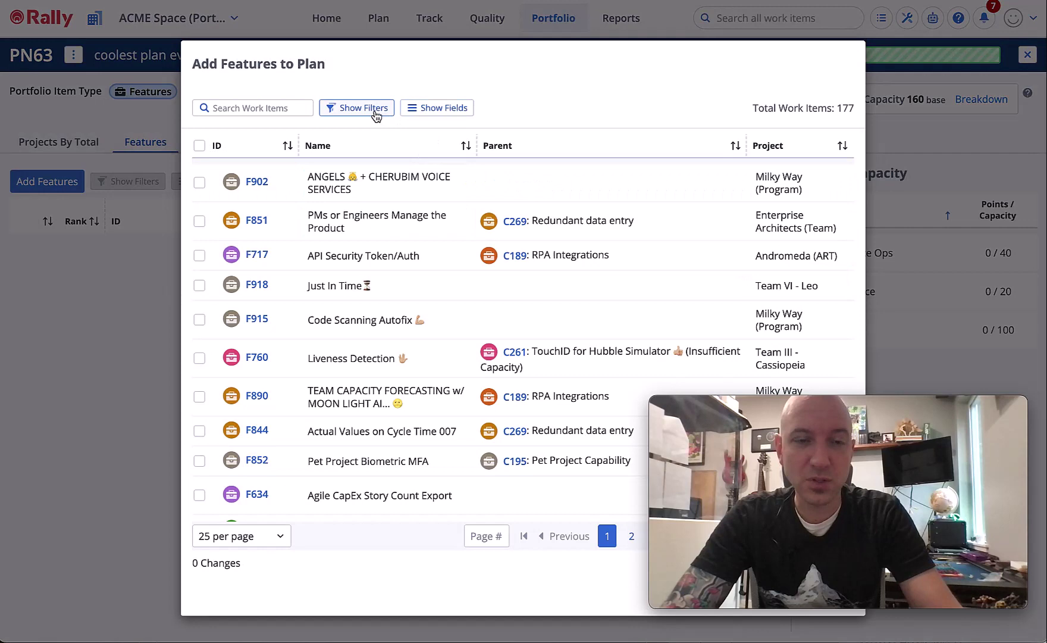
pyautogui.click(348, 109)
pyautogui.click(282, 149)
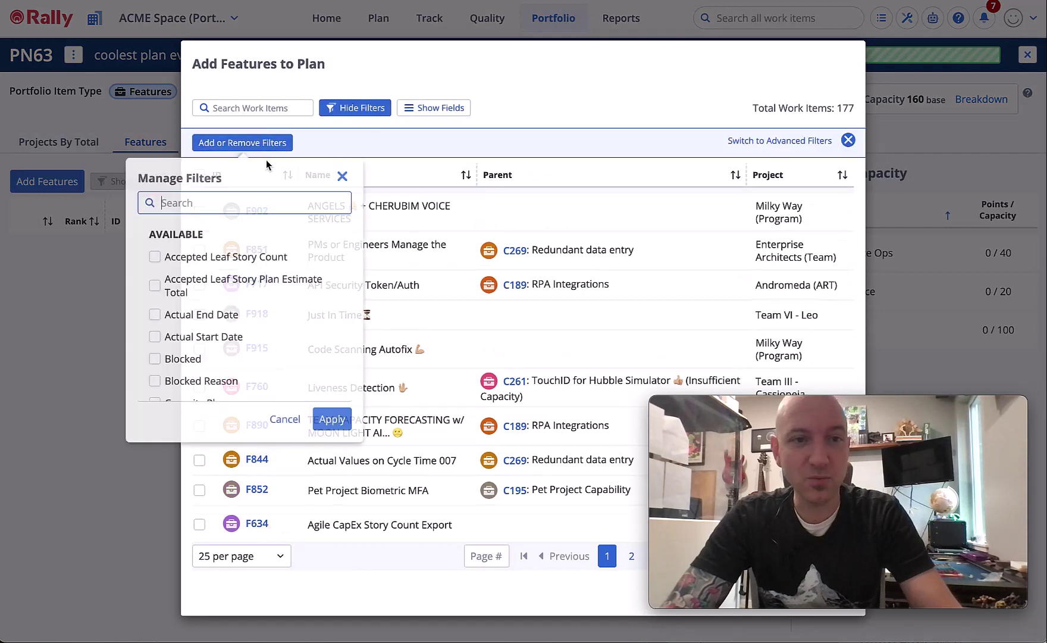
pyautogui.write('Release')
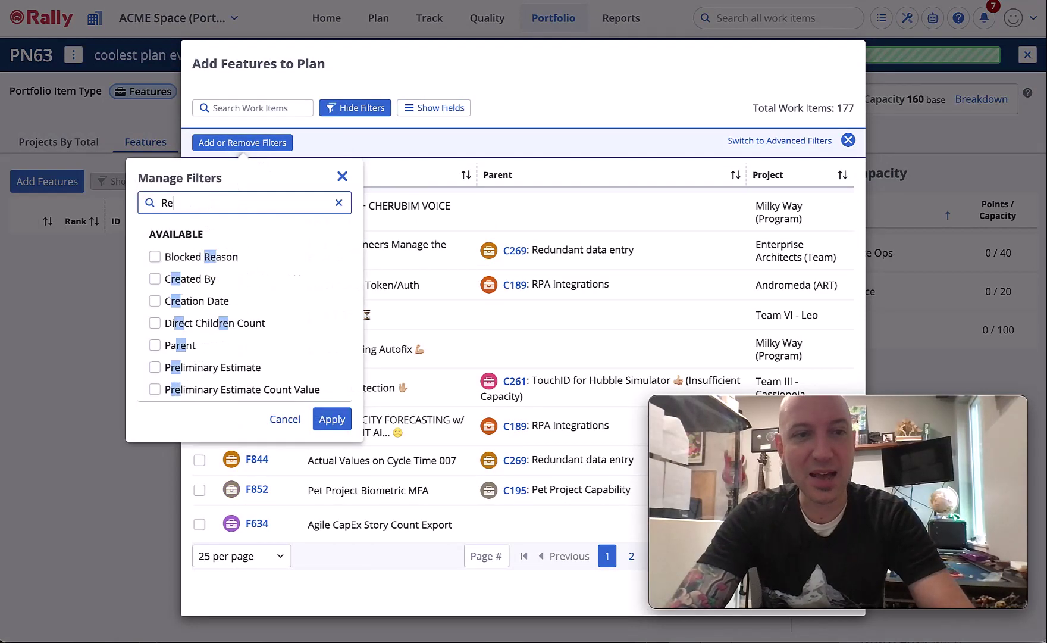
pyautogui.click(157, 257)
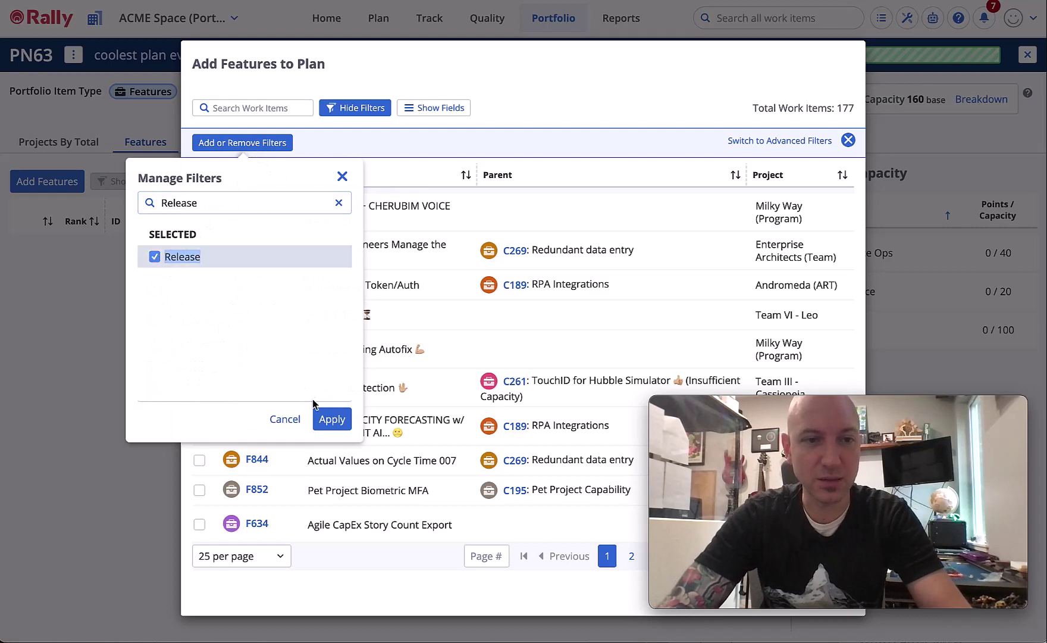
pyautogui.click(331, 419)
pyautogui.click(293, 156)
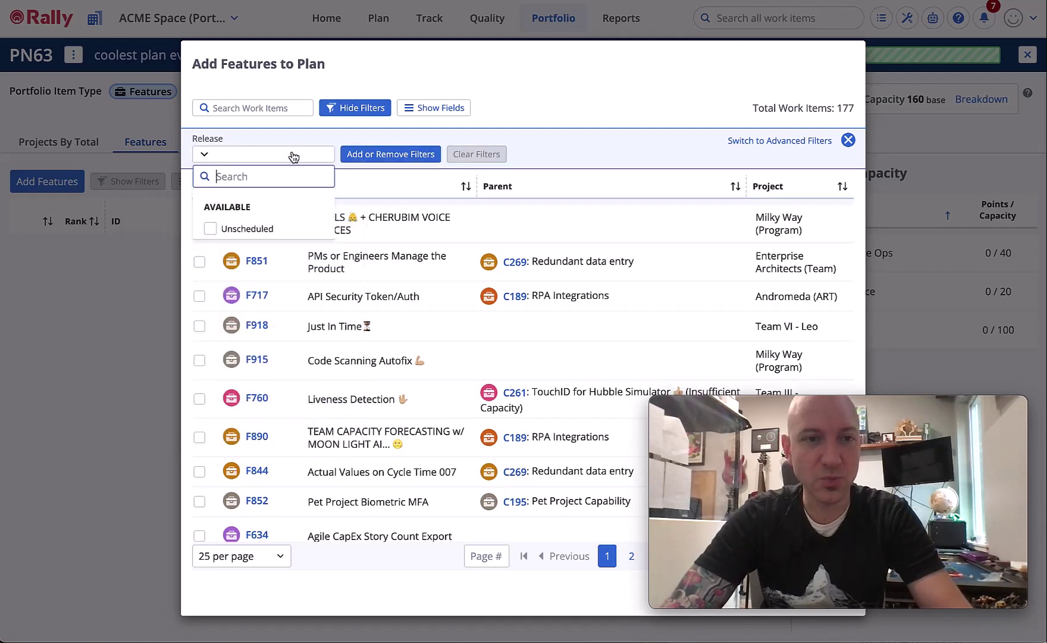
pyautogui.click(210, 316)
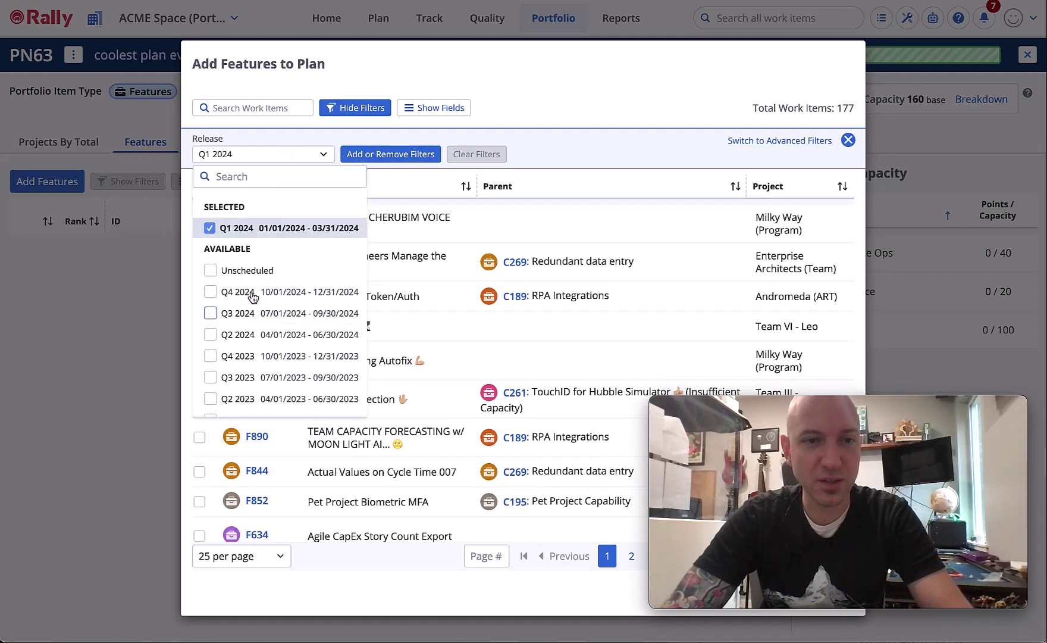
pyautogui.click(593, 150)
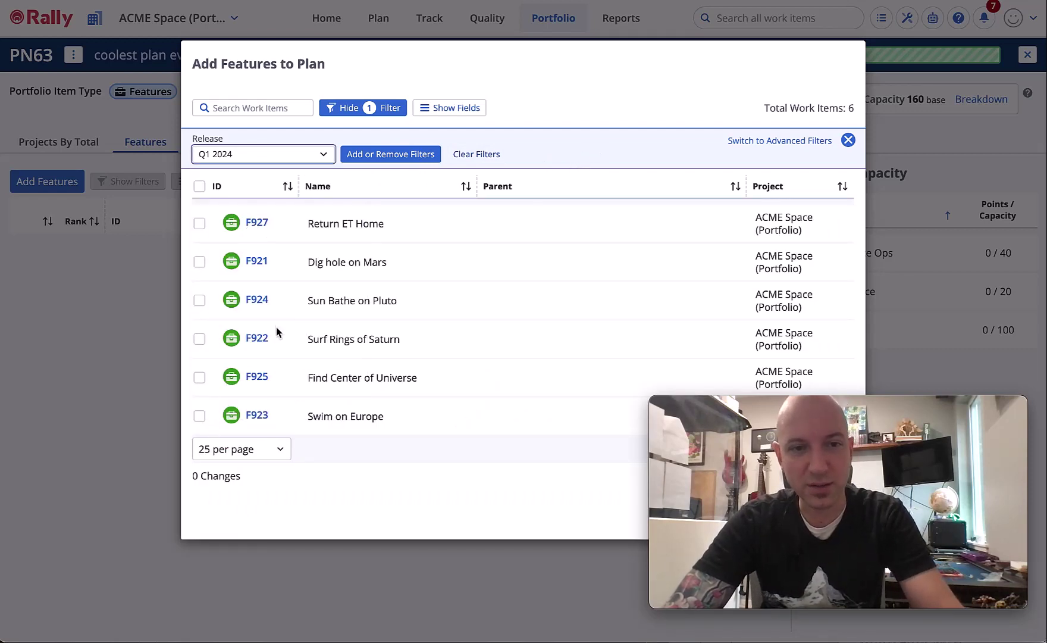
# Step: Select all six Q1 2024 features and add them to the plan
pyautogui.click(199, 187)
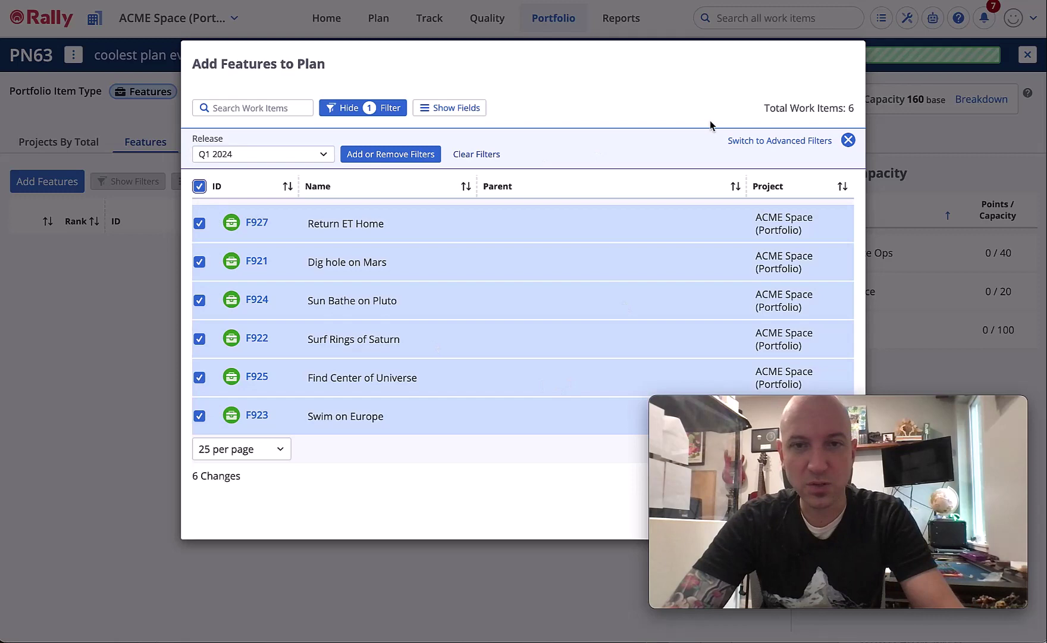
pyautogui.moveTo(903, 407); pyautogui.dragTo(437, 440)
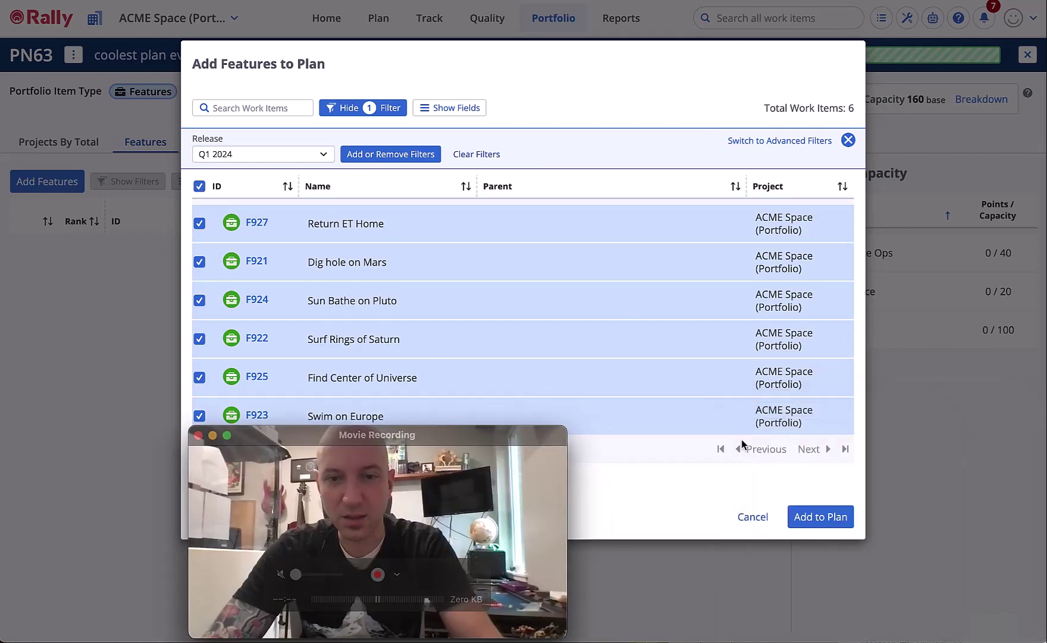
pyautogui.click(827, 517)
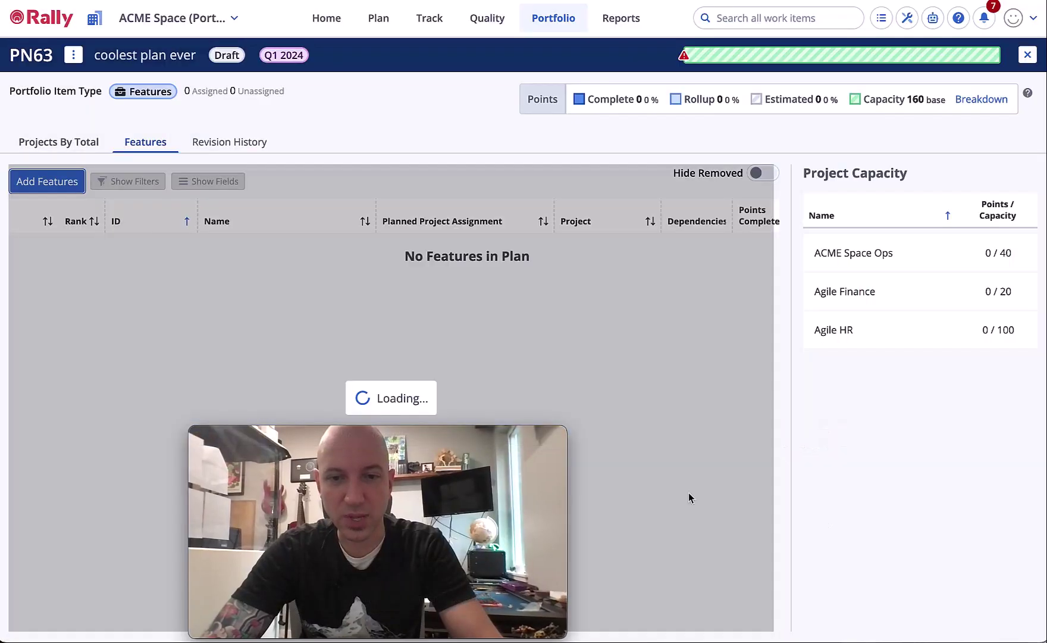
pyautogui.moveTo(432, 437); pyautogui.dragTo(889, 412)
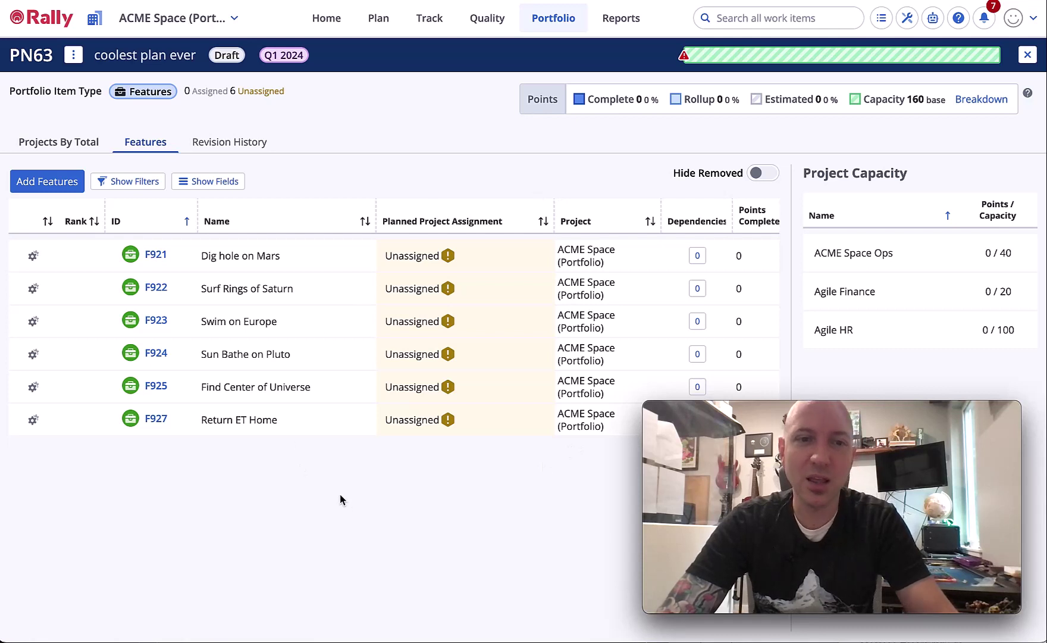
pyautogui.click(48, 143)
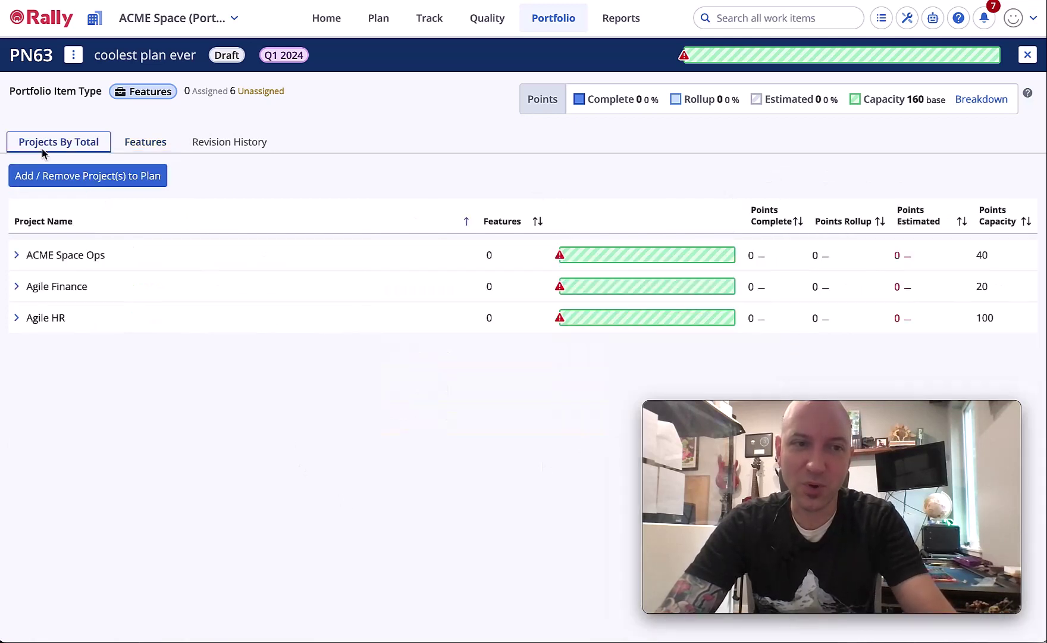
pyautogui.click(17, 255)
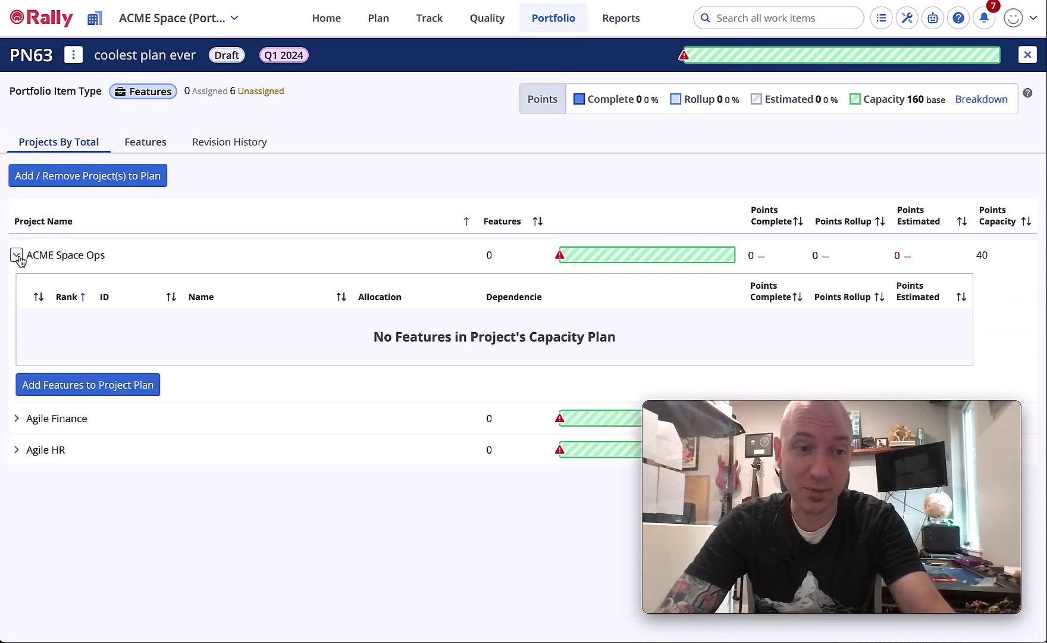
pyautogui.click(16, 419)
pyautogui.click(17, 581)
pyautogui.scroll(-2, 108, 476)
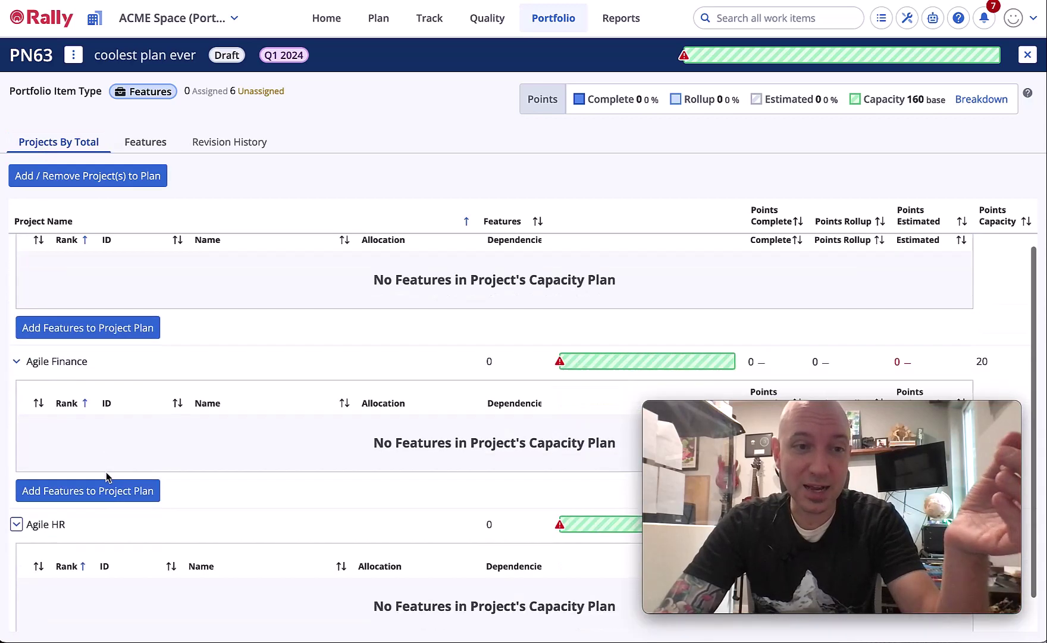
pyautogui.scroll(2, 117, 246)
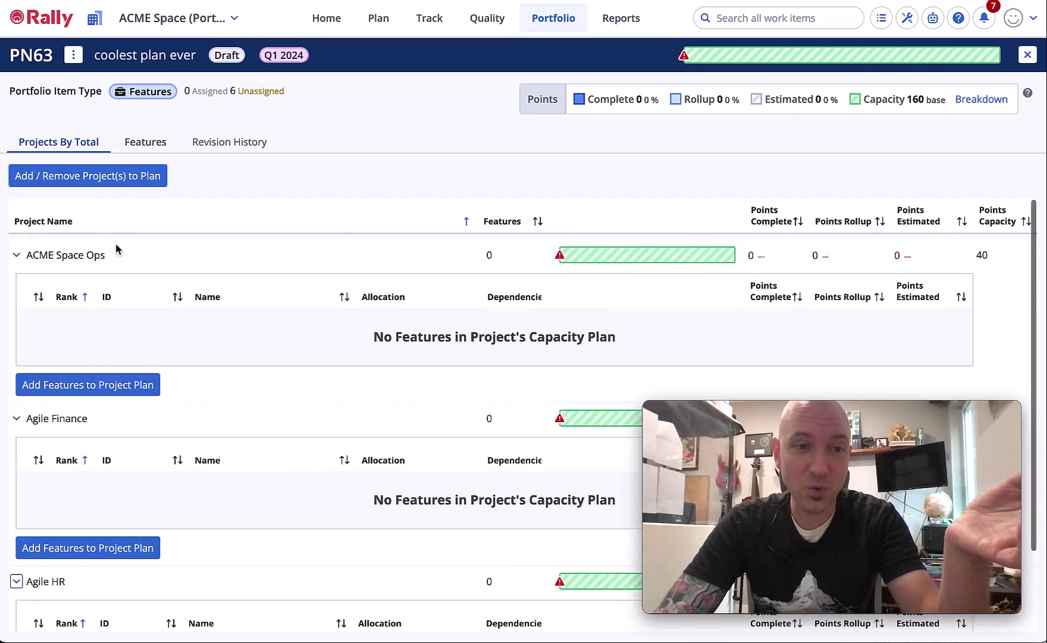
pyautogui.click(163, 140)
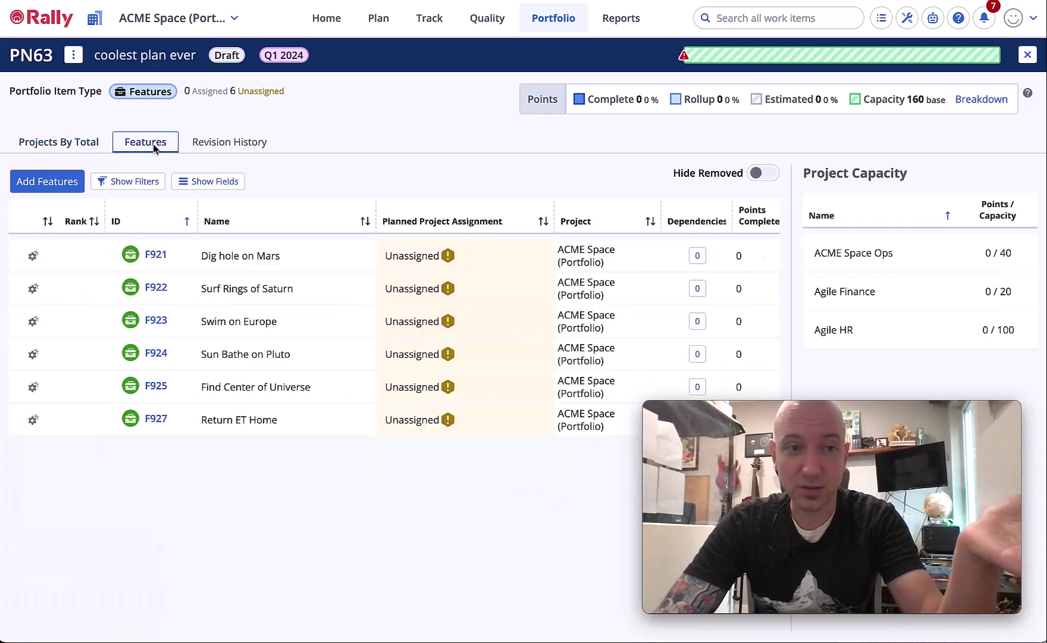
# Step: Assign F921 to ACME Space Ops, F922 to Agile Finance and Swim on Europe to Agile HR
pyautogui.click(421, 261)
pyautogui.click(408, 302)
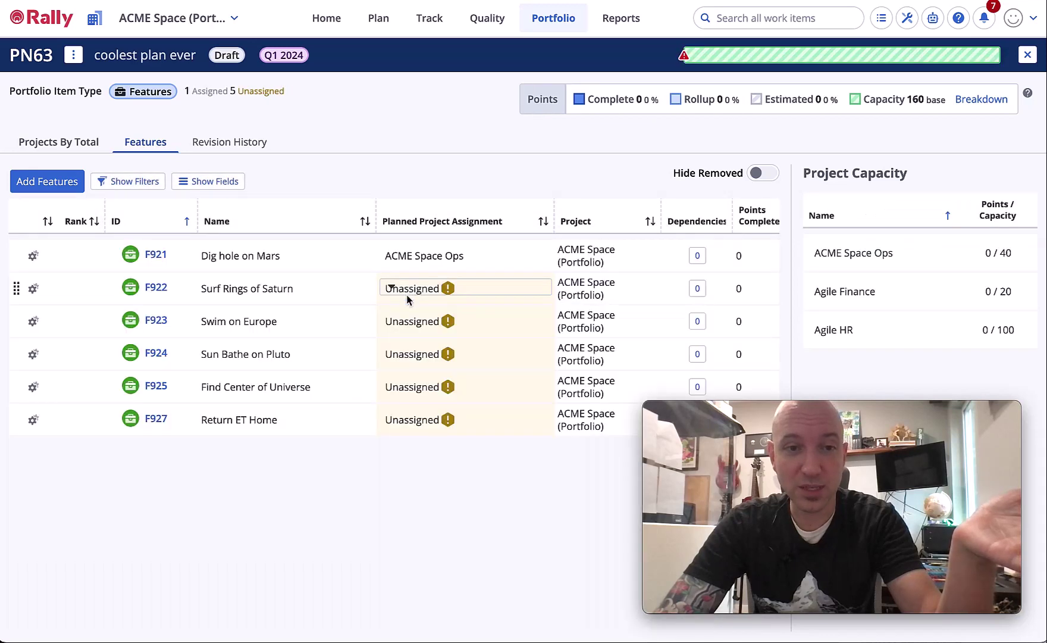
pyautogui.click(408, 300)
pyautogui.click(399, 357)
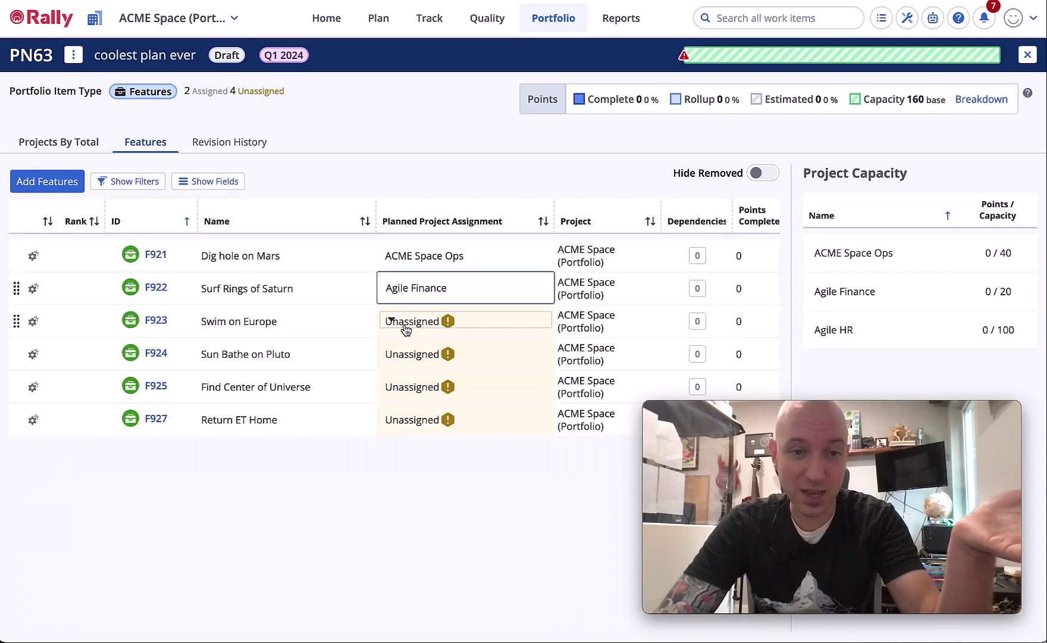
pyautogui.click(404, 324)
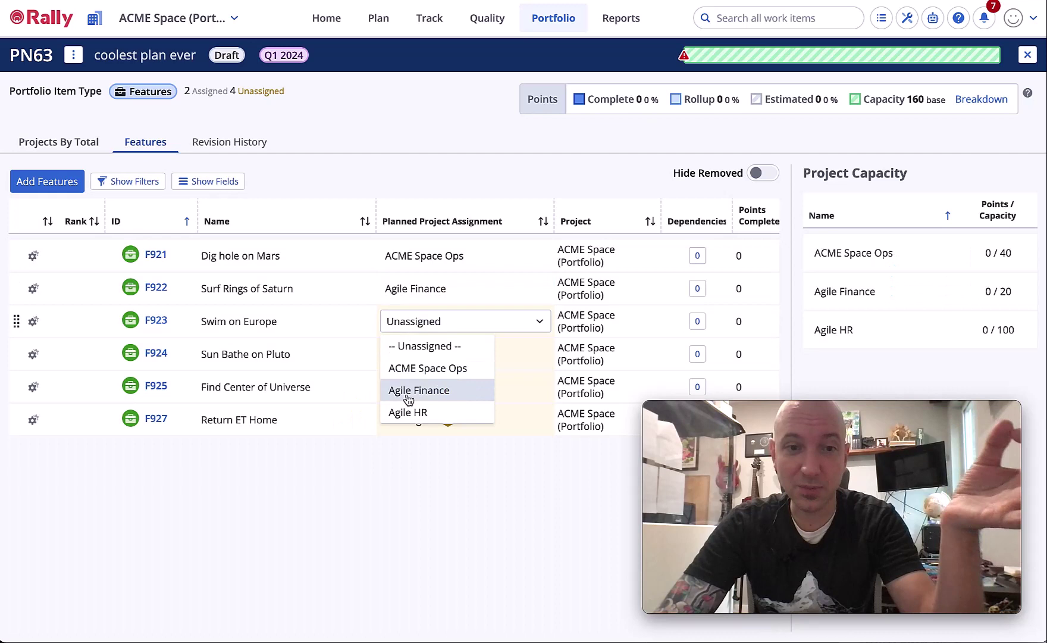
pyautogui.click(406, 413)
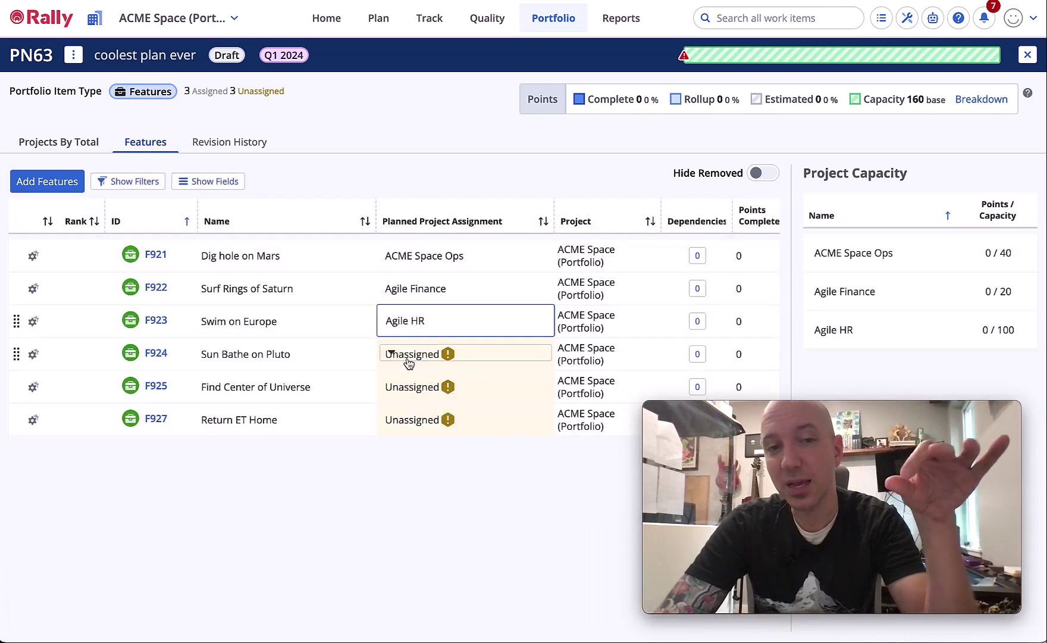
# Step: Assign Sun Bathe on Pluto to ACME Space Ops, Find Center of Universe to Agile Finance, Return ET Home to Agile HR
pyautogui.click(406, 357)
pyautogui.click(400, 402)
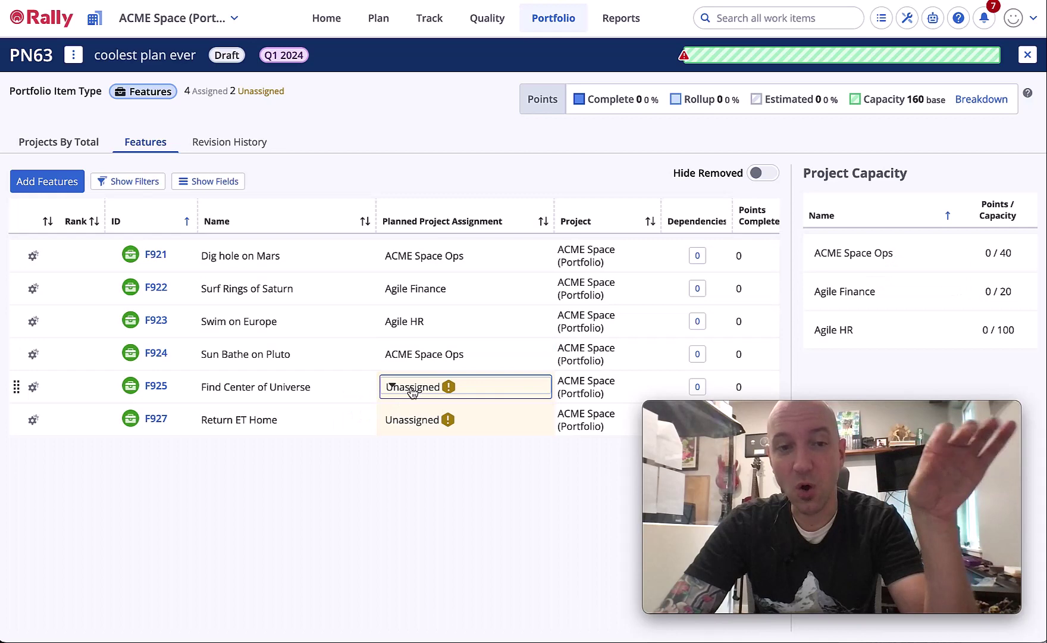
pyautogui.click(399, 388)
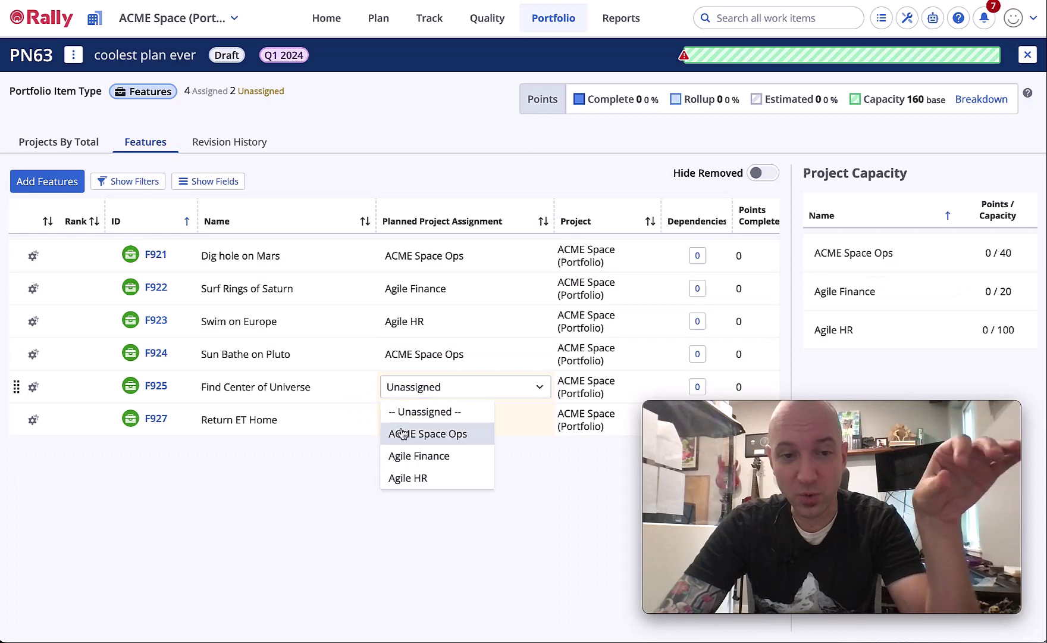
pyautogui.click(402, 456)
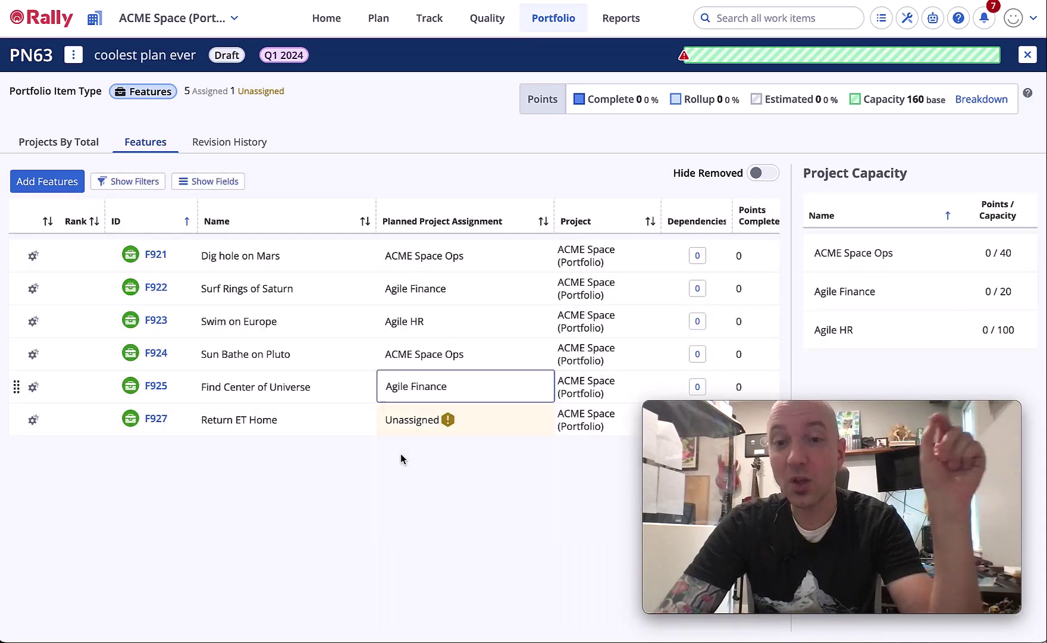
pyautogui.click(411, 421)
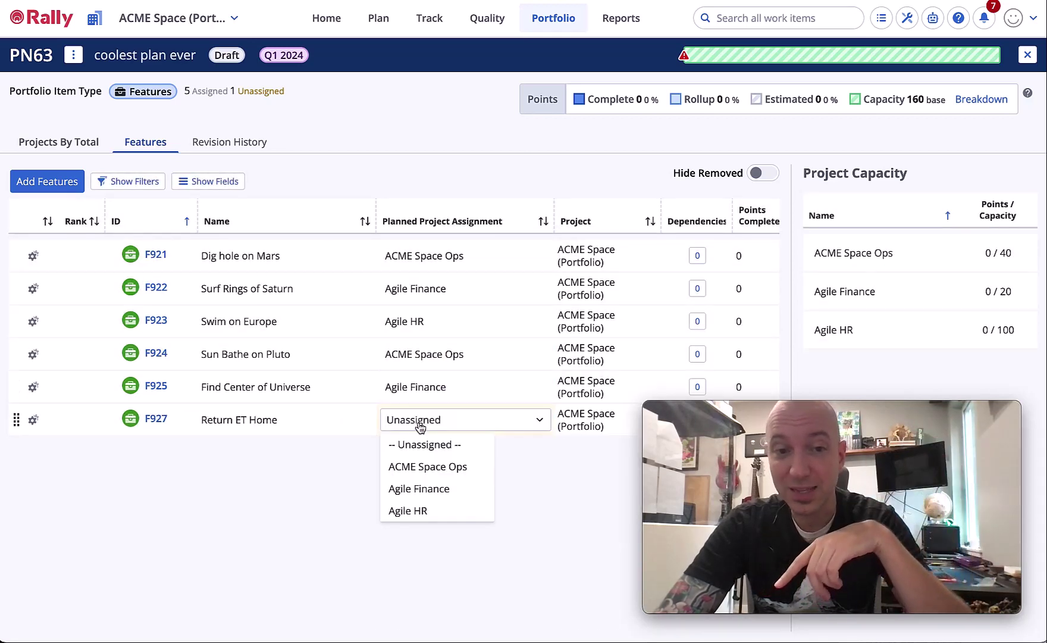
pyautogui.click(400, 511)
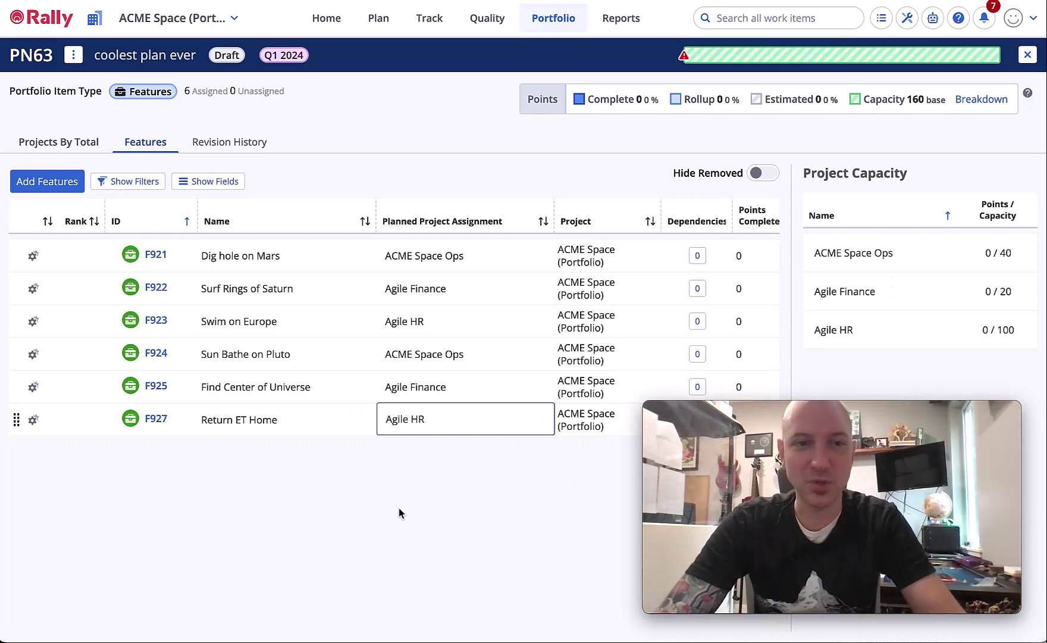
# Step: Show the plan's features by project and check the 'Estimated missing' warning on the features
pyautogui.click(89, 145)
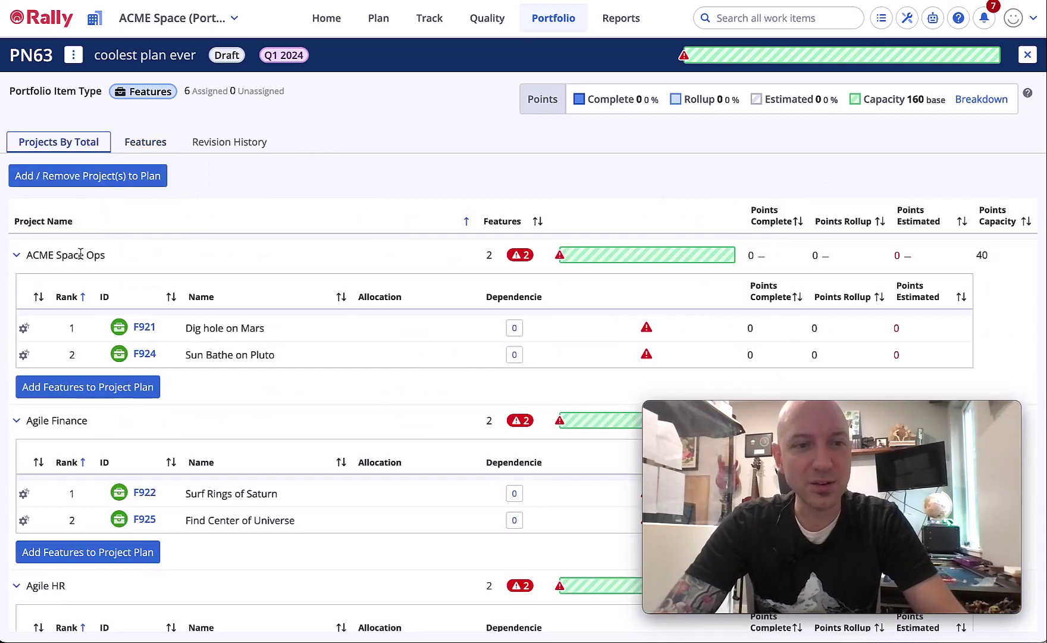
pyautogui.scroll(-2, 276, 462)
pyautogui.scroll(2, 276, 457)
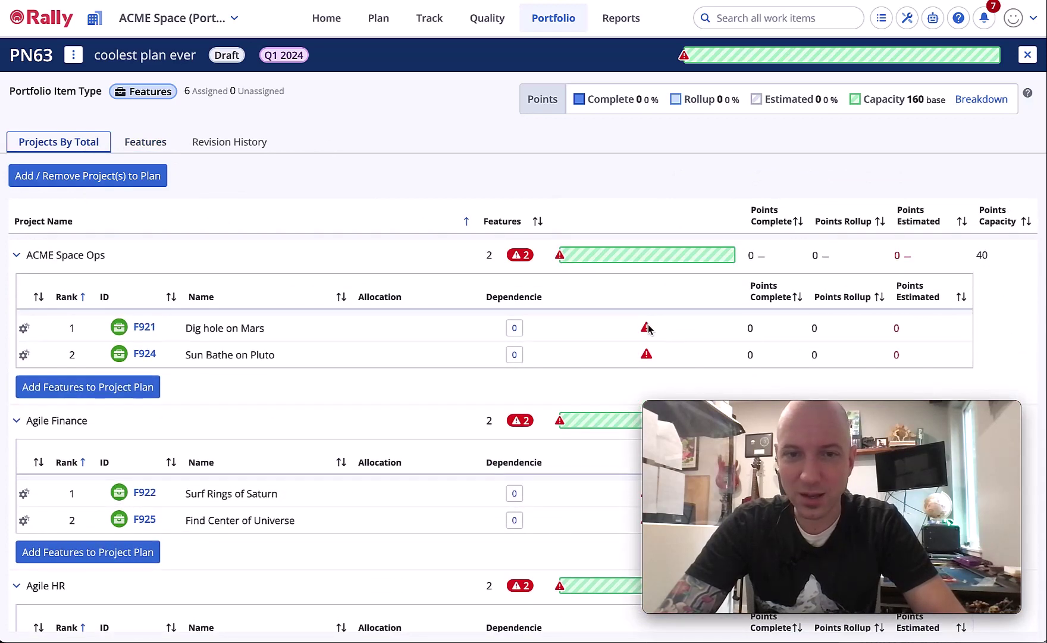
pyautogui.moveTo(649, 329)
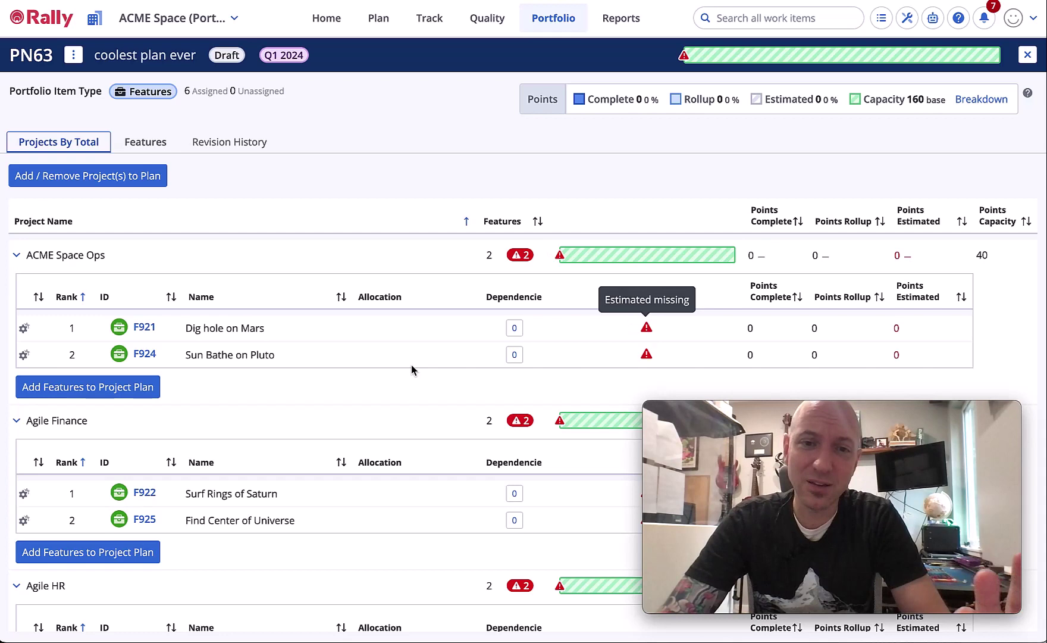
# Step: Set F921 Dig hole on Mars's Preliminary Estimate to M, save, and close its details
pyautogui.moveTo(147, 332)
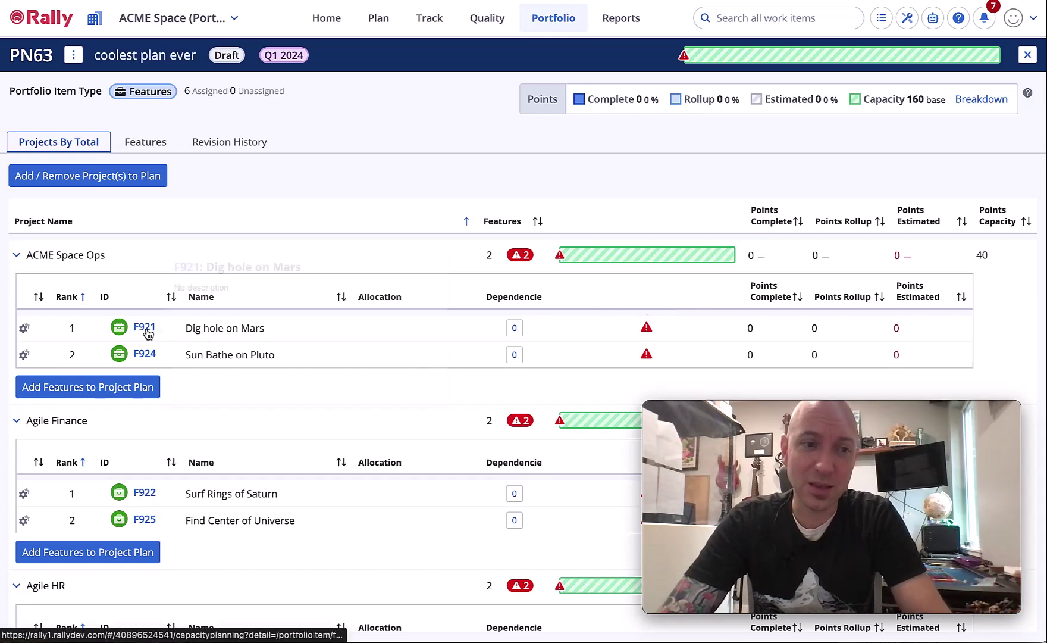
pyautogui.click(147, 327)
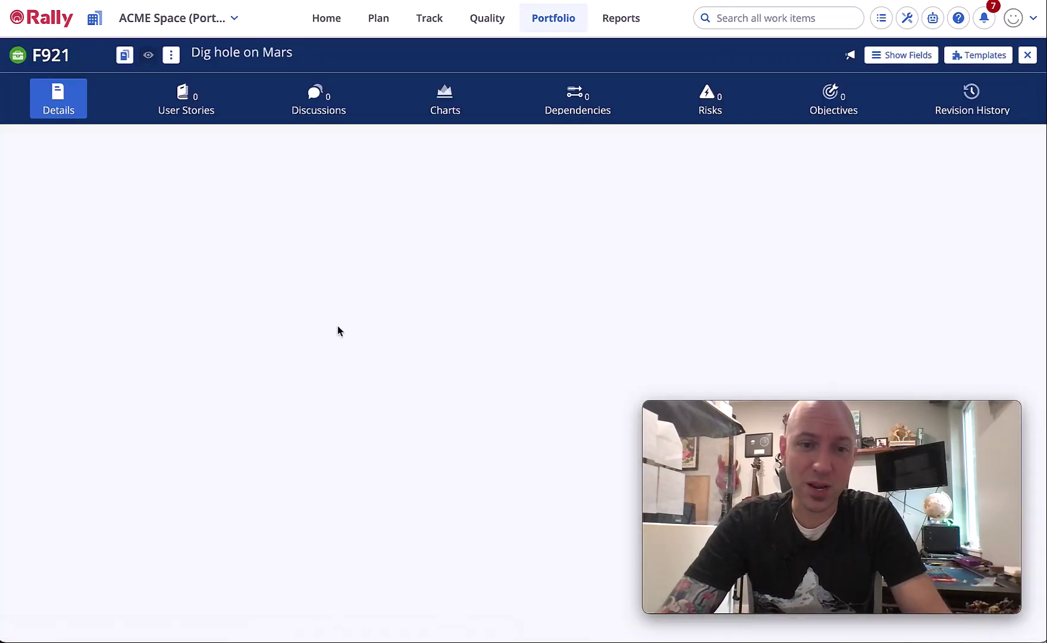
pyautogui.scroll(-1, 684, 287)
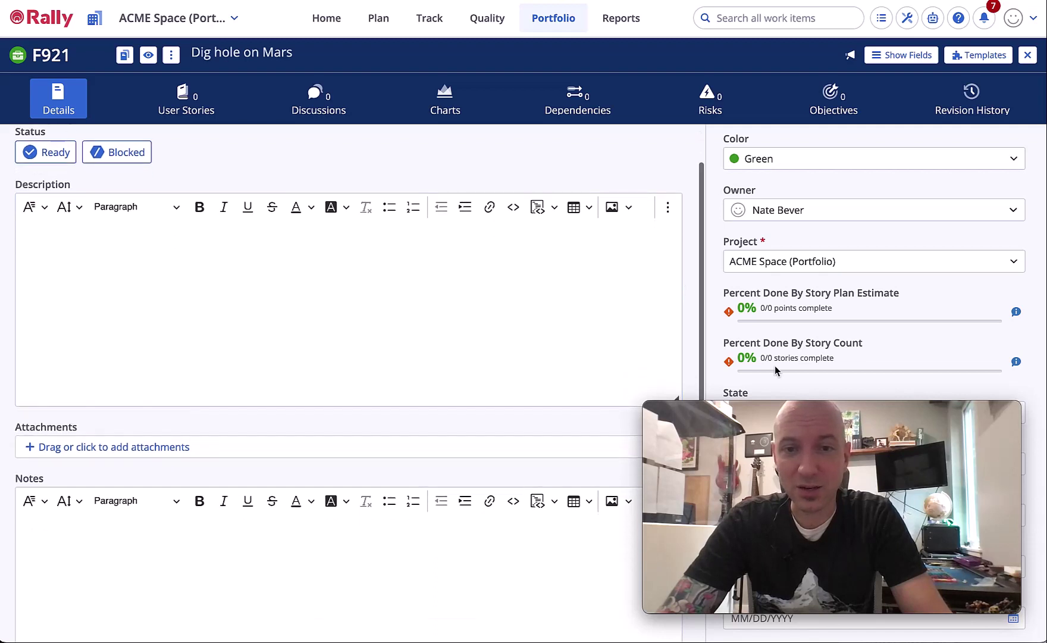
pyautogui.moveTo(780, 407); pyautogui.dragTo(428, 407)
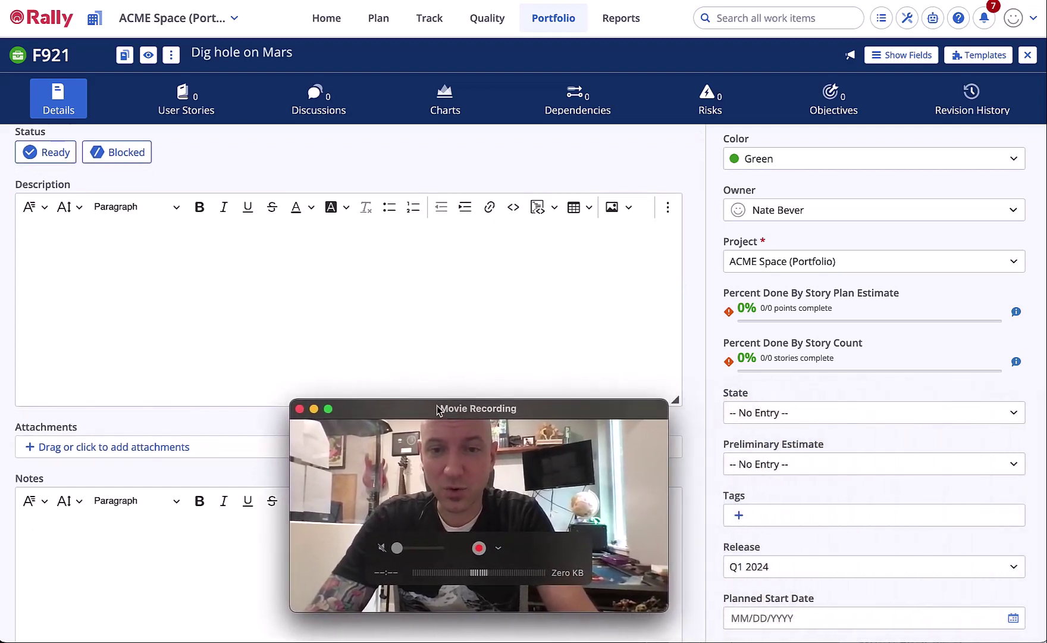
pyautogui.click(817, 467)
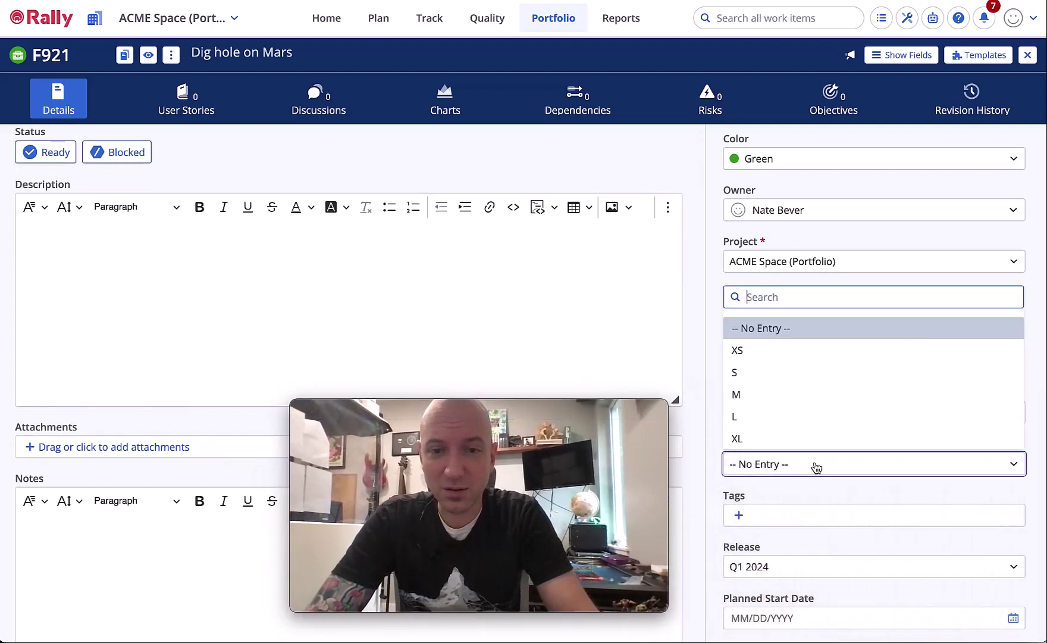
pyautogui.click(787, 394)
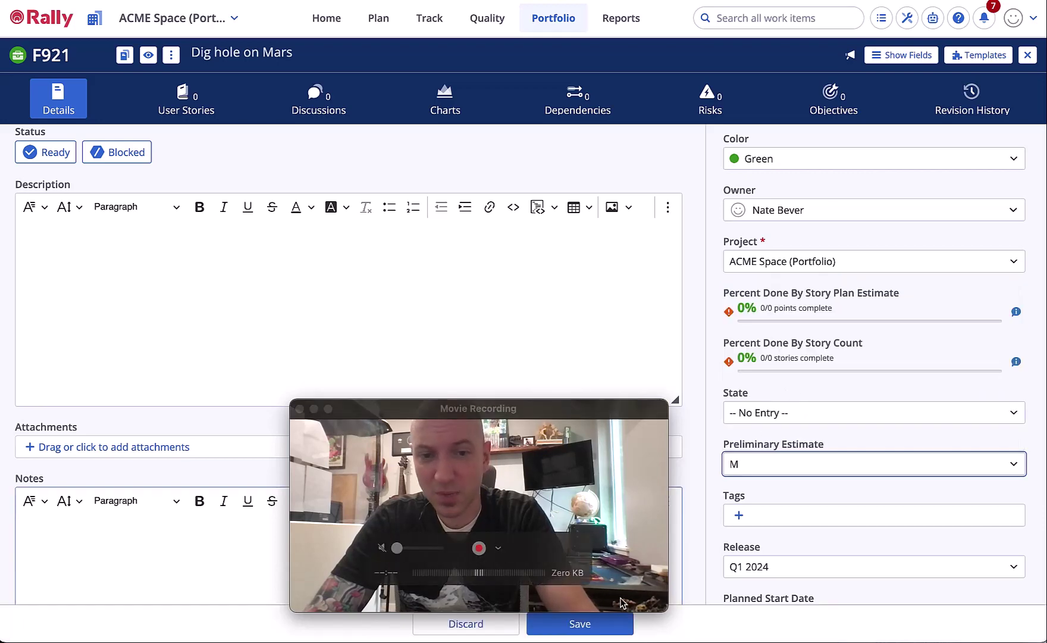
pyautogui.click(579, 623)
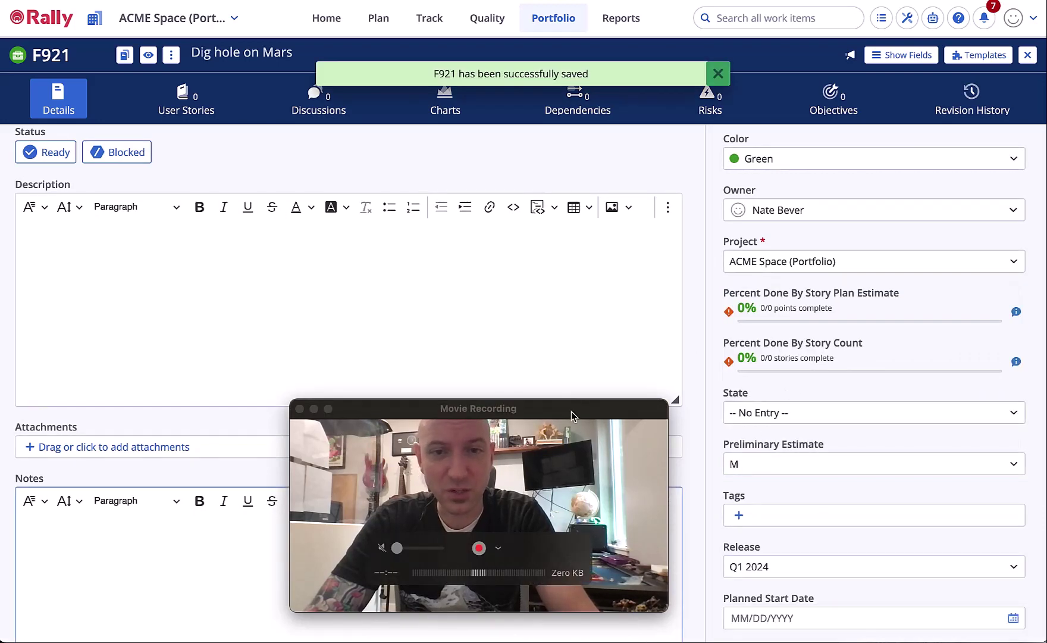
pyautogui.click(1029, 56)
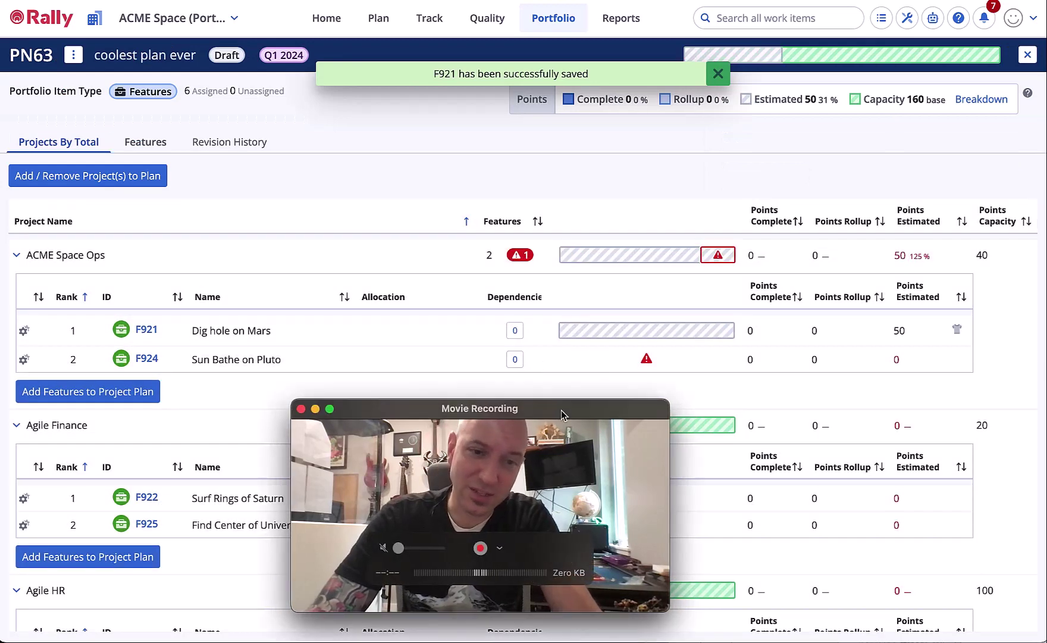
# Step: Navigate to workspace setup's Fields list for portfolio items
pyautogui.moveTo(561, 410); pyautogui.dragTo(888, 399)
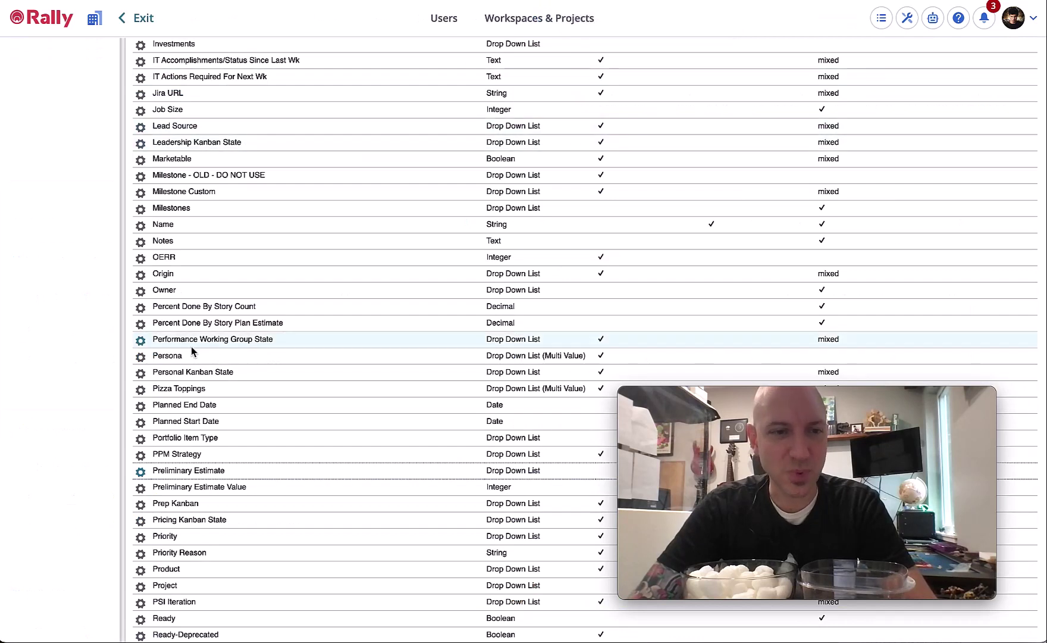
# Step: Set the M (40) Preliminary Estimate size's story count to 10, then cancel out of the editor
pyautogui.click(140, 474)
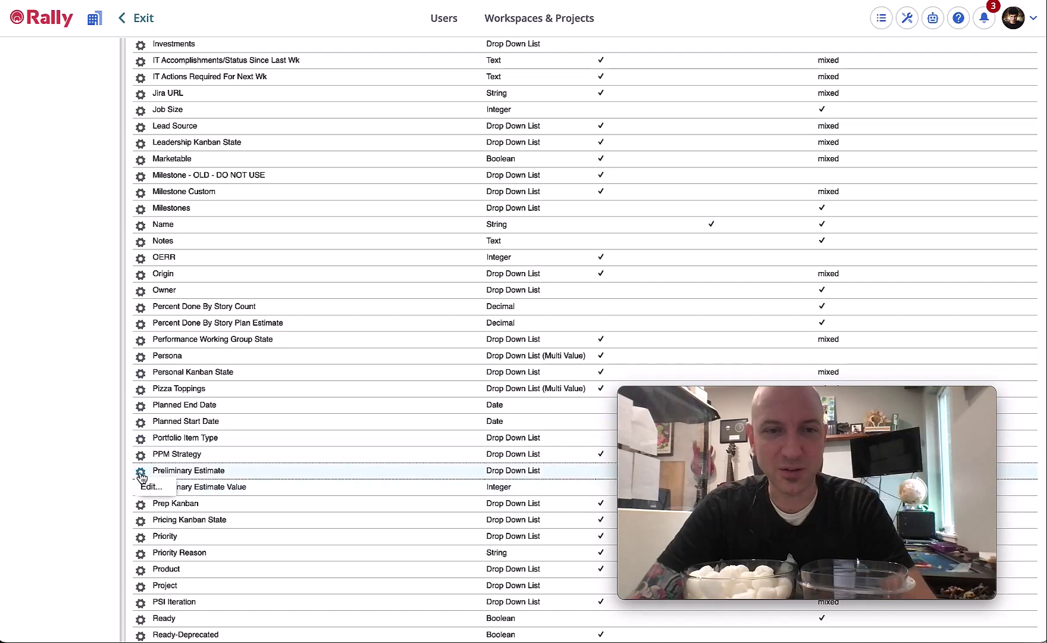
pyautogui.click(147, 486)
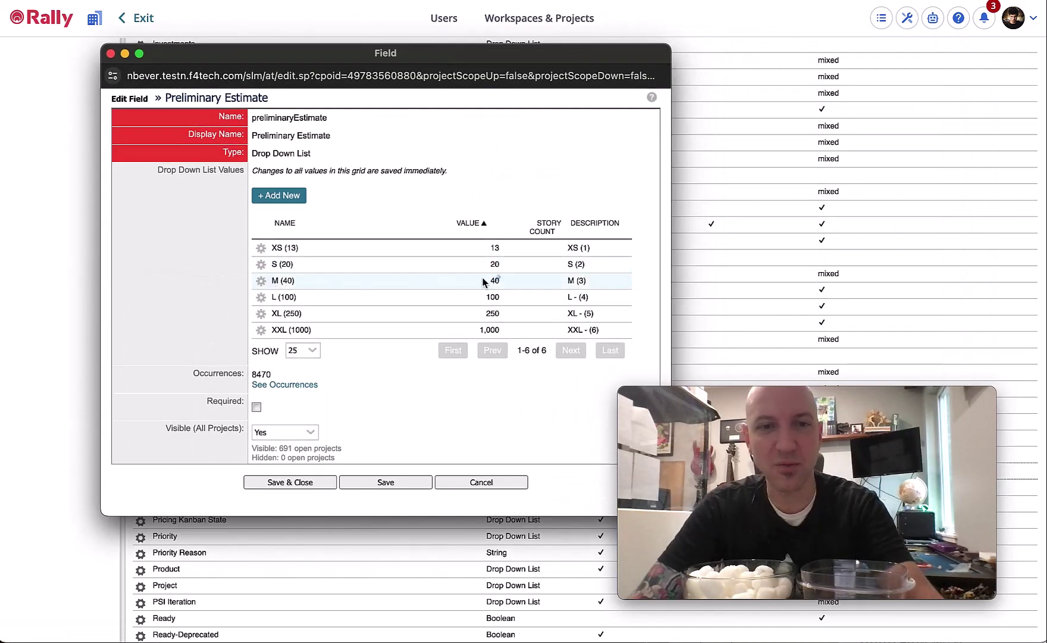
pyautogui.click(563, 280)
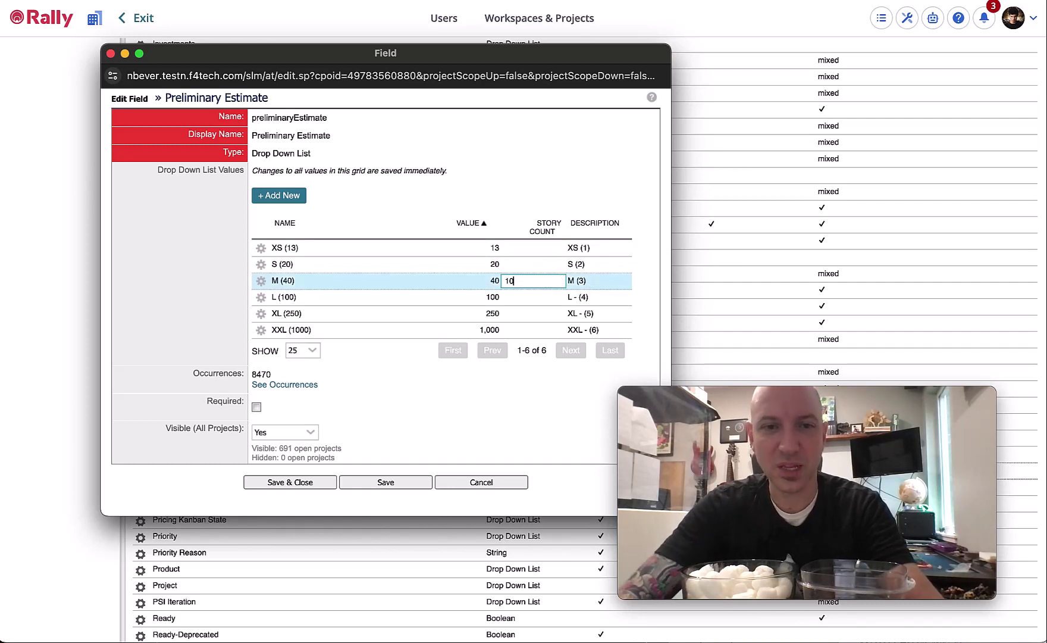
pyautogui.press('Return')
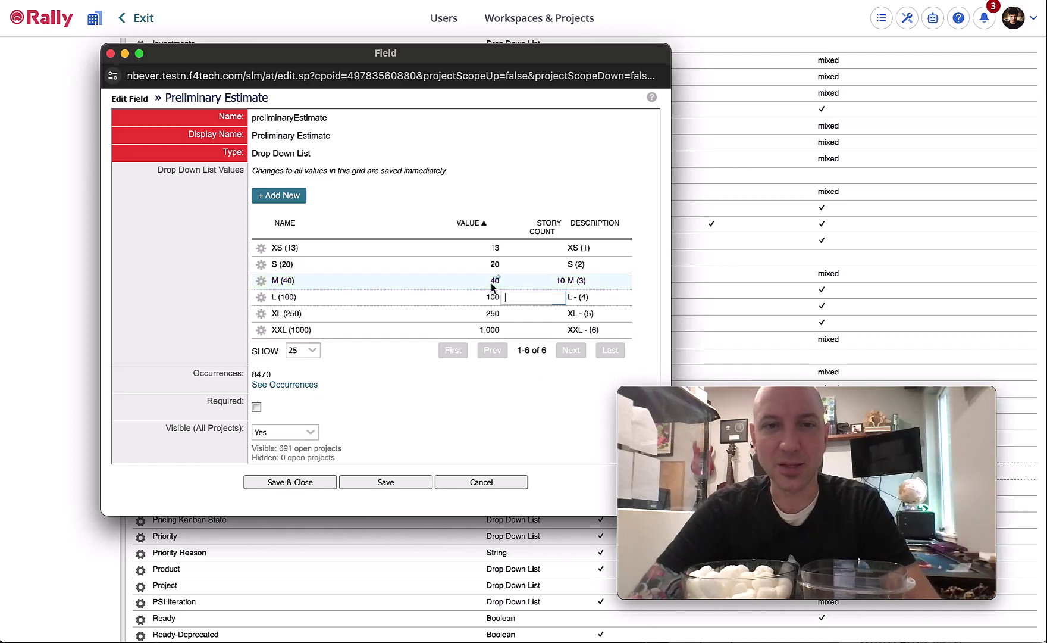
pyautogui.click(467, 482)
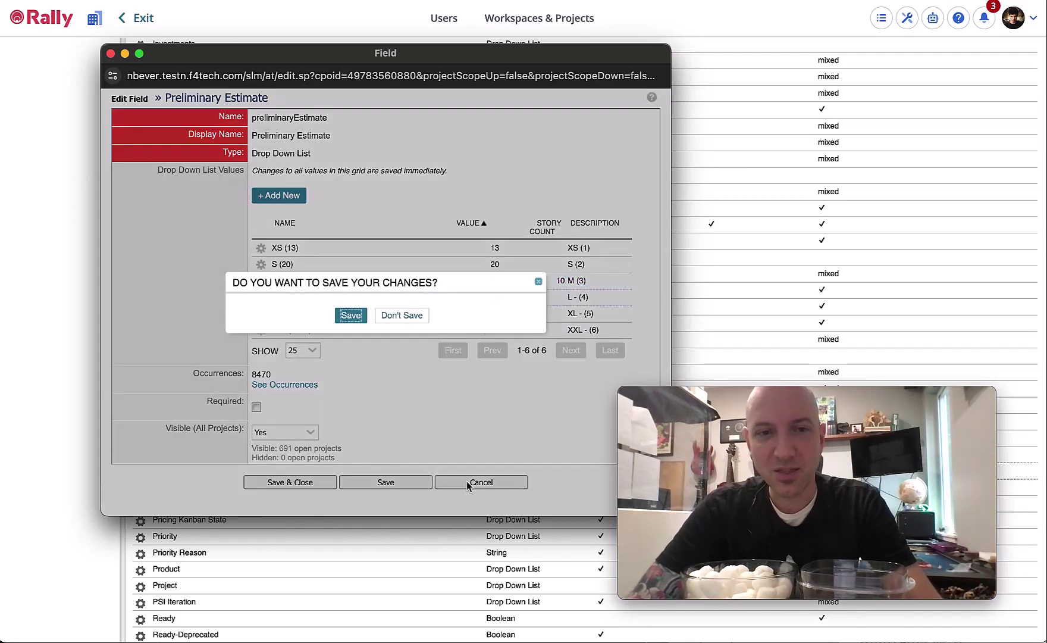
# Step: Choose Don't Save to discard the Preliminary Estimate edits and close the field editor
pyautogui.click(391, 316)
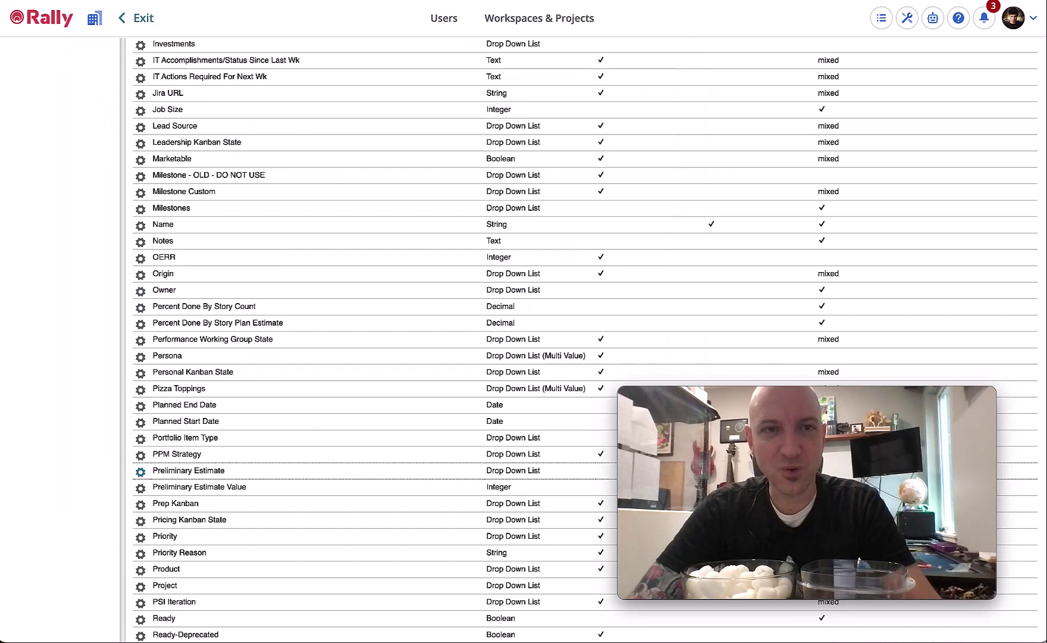